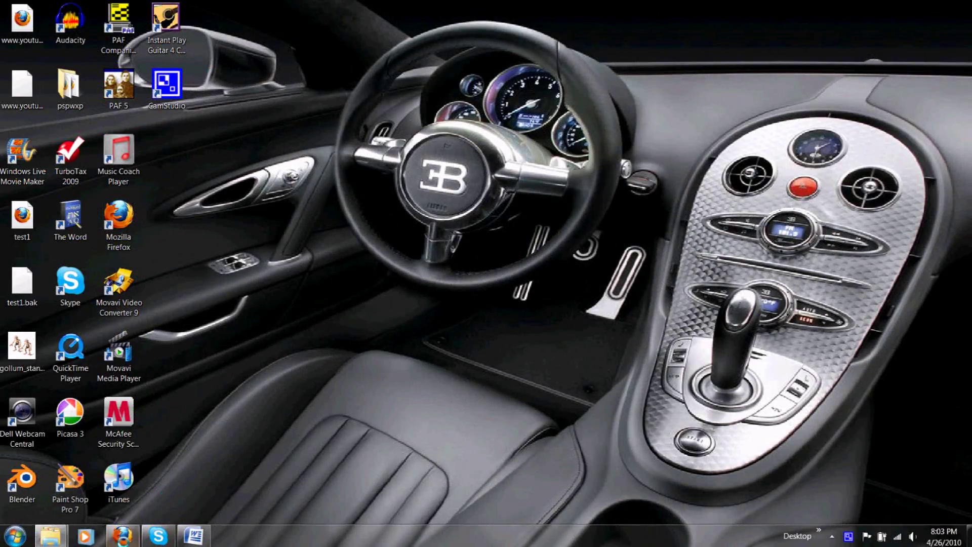
Restore the minimized Firefox window from its taskbar thumbnail preview
{"action": "mouse_move", "coordinate": [121, 535]}
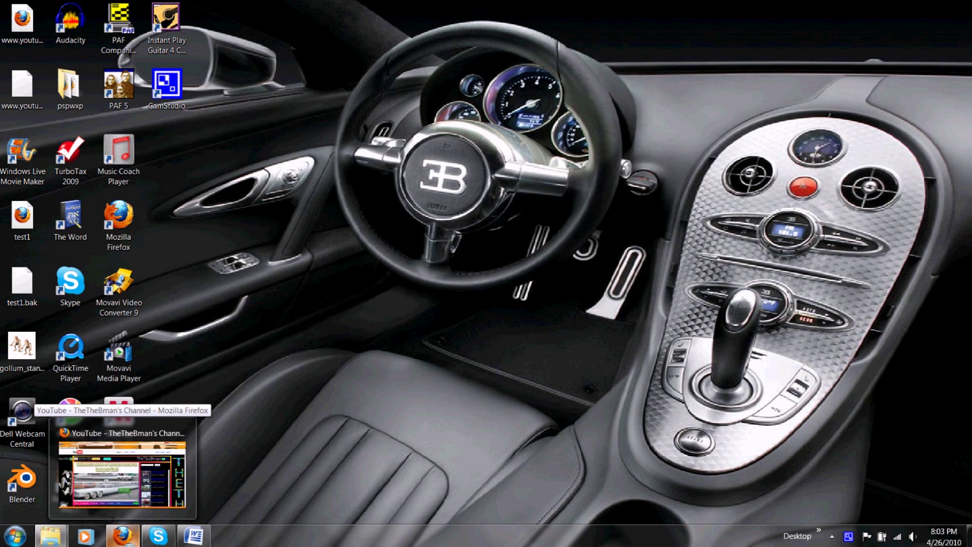
{"action": "left_click", "coordinate": [122, 475]}
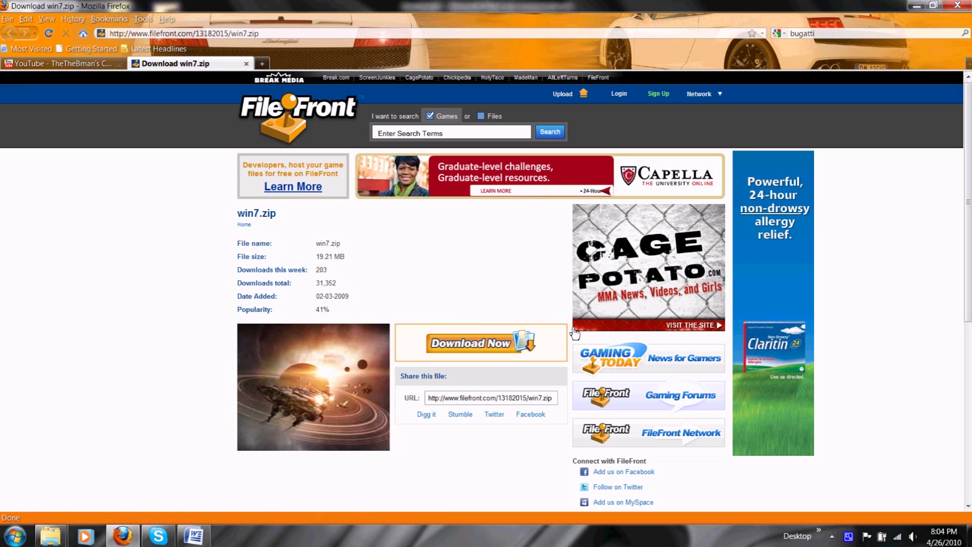
Choose Download Now on the FileFront win7.zip page
{"action": "left_click", "coordinate": [499, 350]}
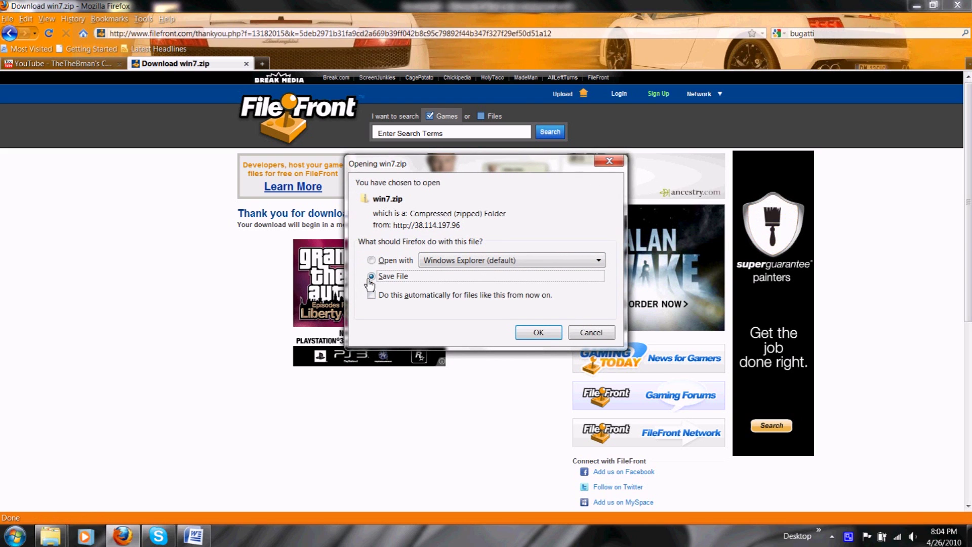
Save win7.zip to disk, then open its containing Downloads folder from the Downloads list
{"action": "left_click", "coordinate": [538, 332]}
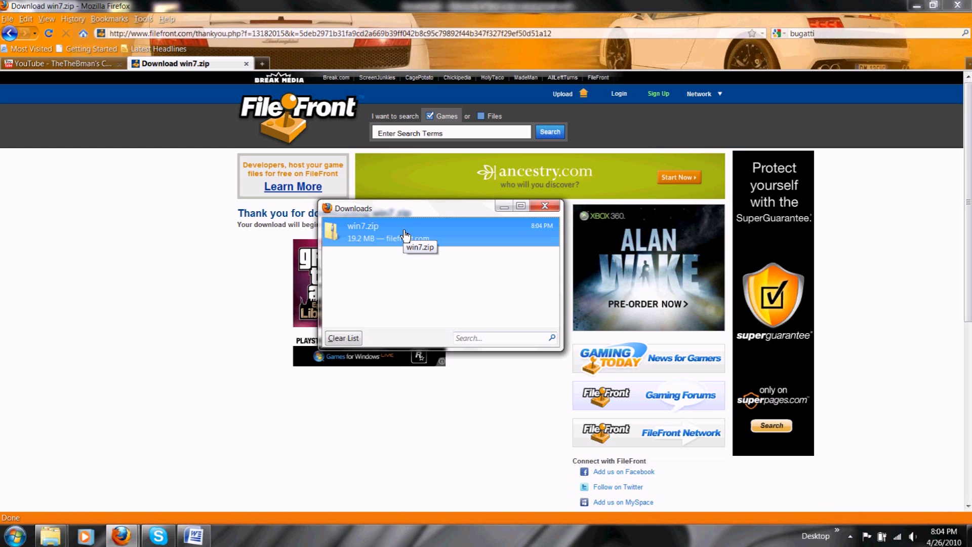
{"action": "right_click", "coordinate": [405, 235]}
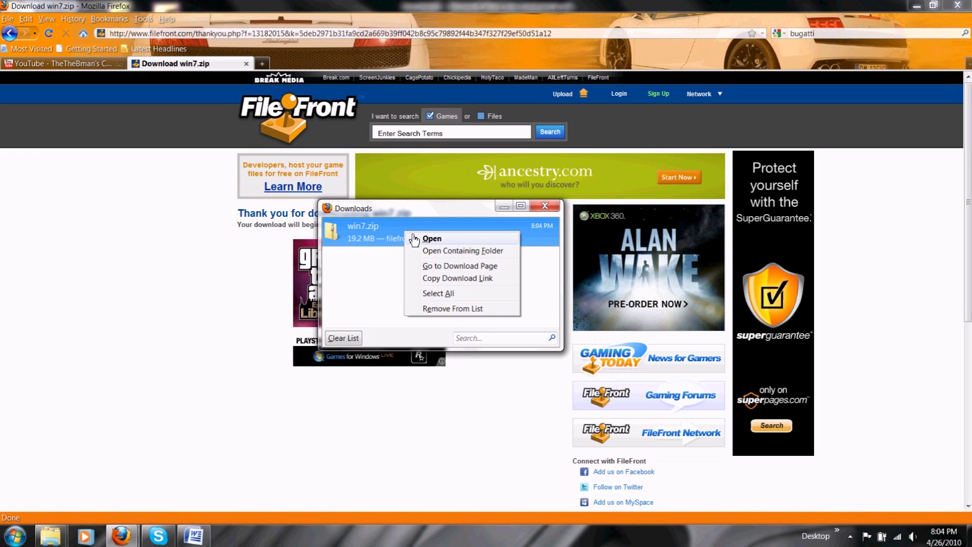
{"action": "left_click", "coordinate": [442, 252]}
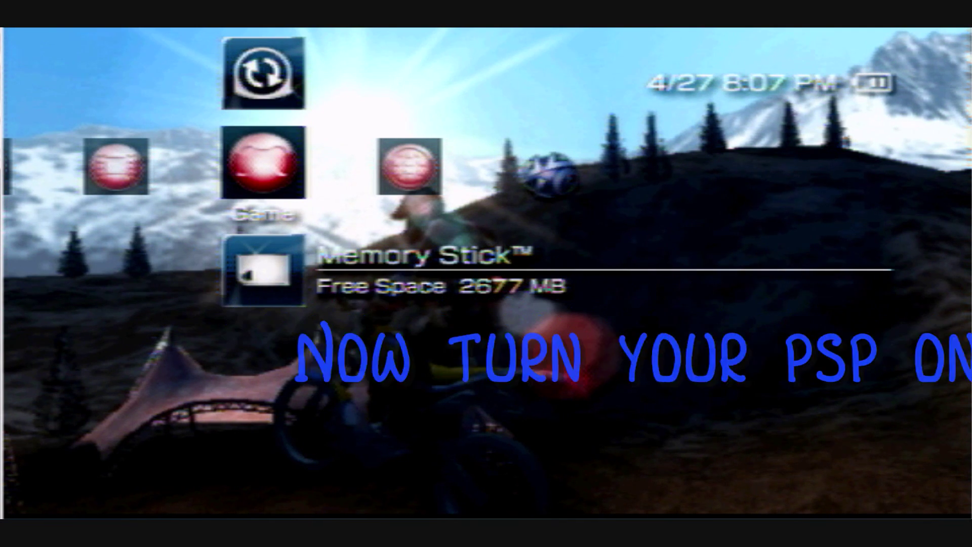
Highlight USB Connection under the PSP's Settings menu
{"action": "key", "text": "Left"}
{"action": "key", "text": "Left"}
{"action": "key", "text": "Left"}
{"action": "key", "text": "Left"}
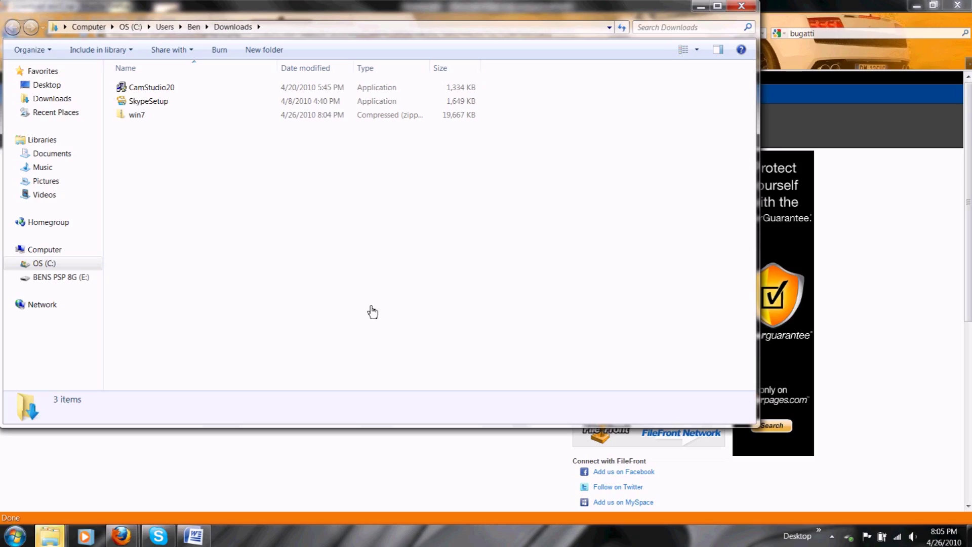
Close the extra Downloads window, continue without scanning, and pick AutoPlay's Open folder for E:
{"action": "mouse_move", "coordinate": [51, 542]}
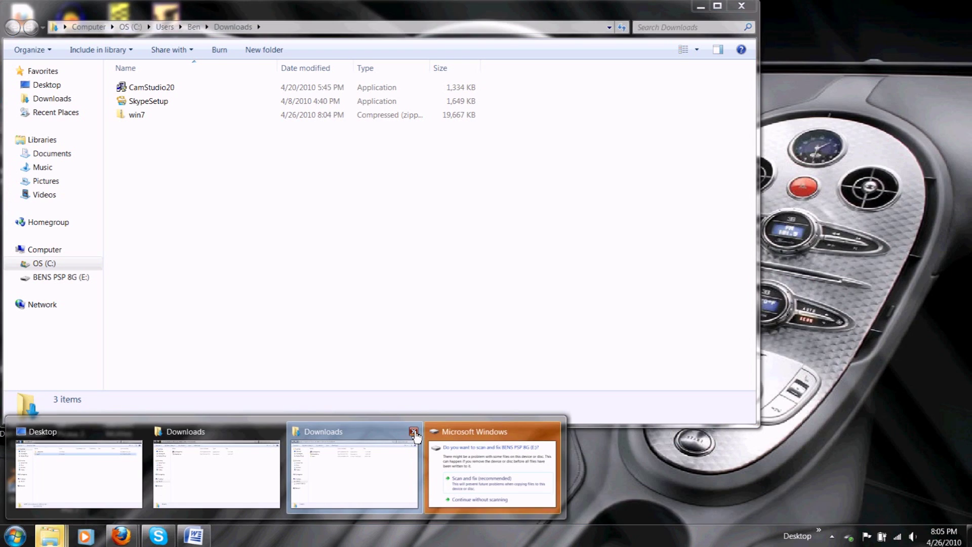
{"action": "left_click", "coordinate": [413, 431]}
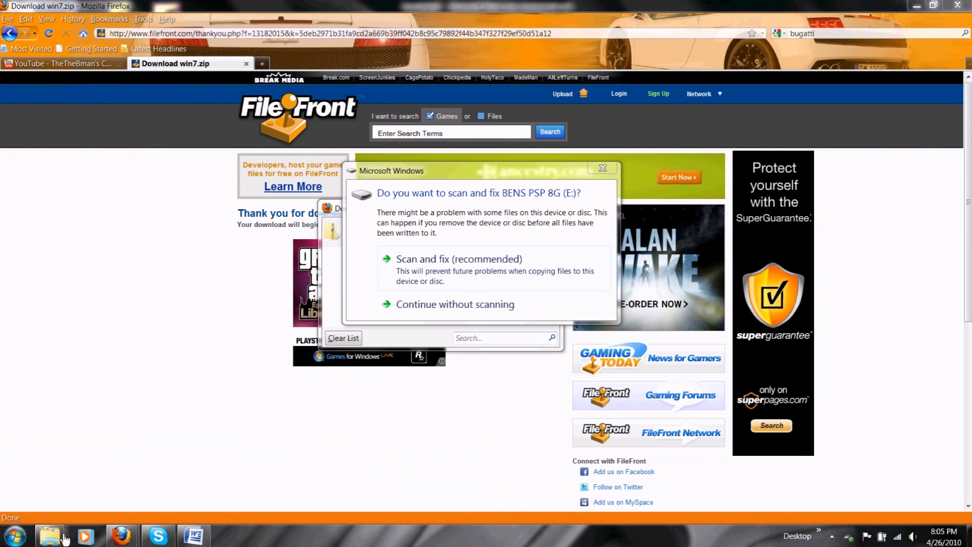
{"action": "mouse_move", "coordinate": [51, 539]}
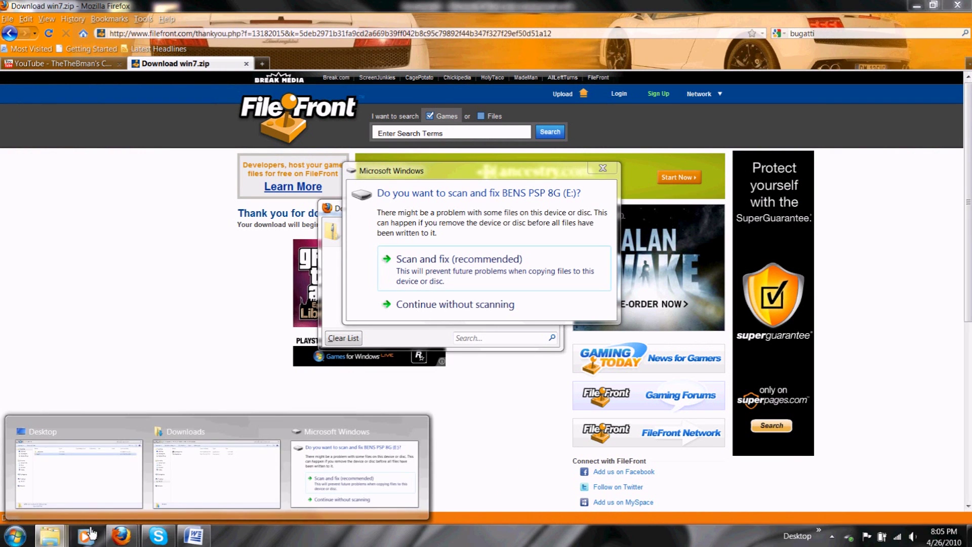
{"action": "mouse_move", "coordinate": [223, 436]}
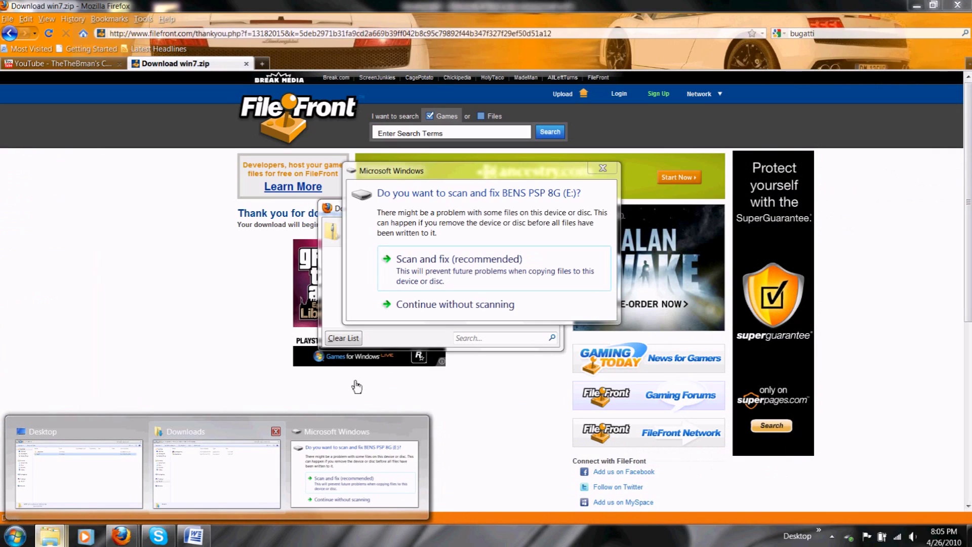
{"action": "mouse_move", "coordinate": [360, 461]}
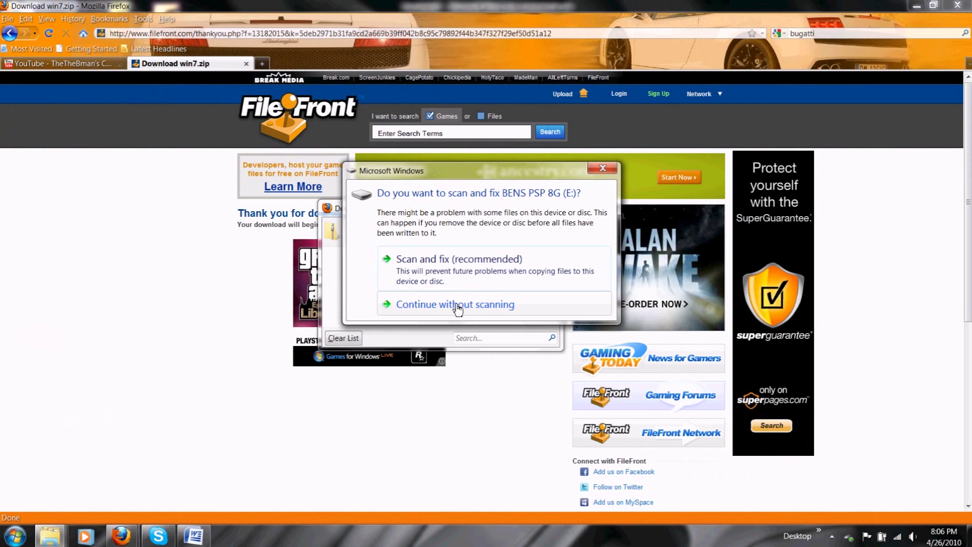
{"action": "left_click", "coordinate": [458, 306]}
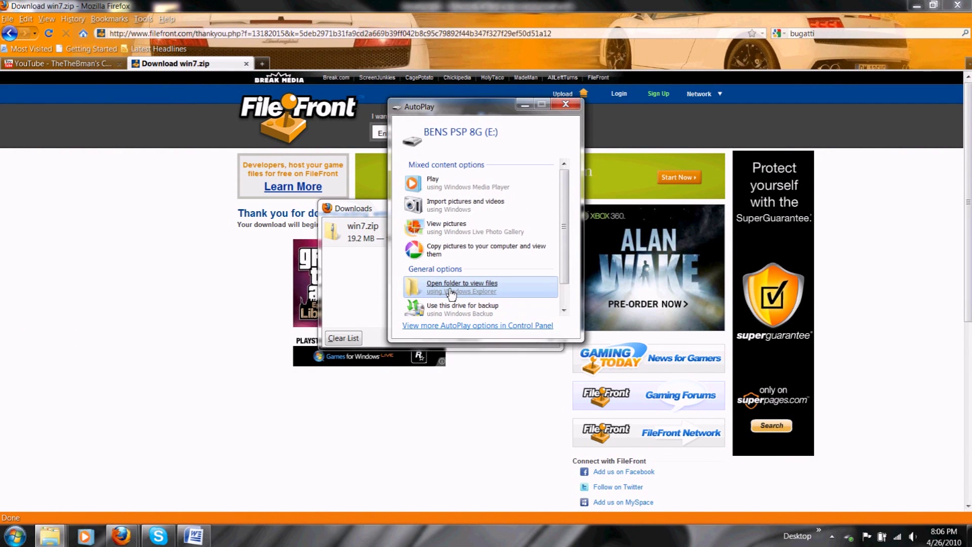
{"action": "left_click", "coordinate": [451, 286]}
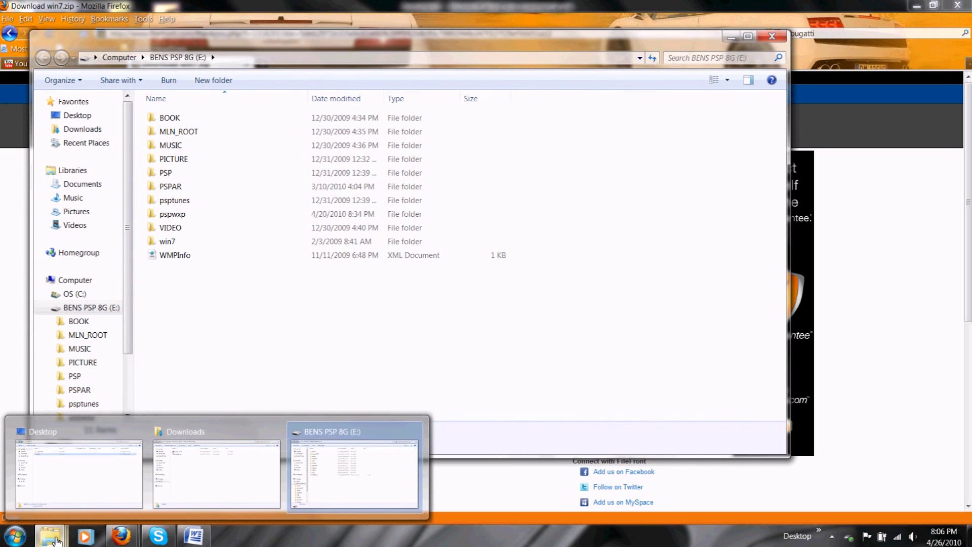
Close the extra zip-contents window and move Downloads aside to reveal the E: drive window
{"action": "mouse_move", "coordinate": [141, 445]}
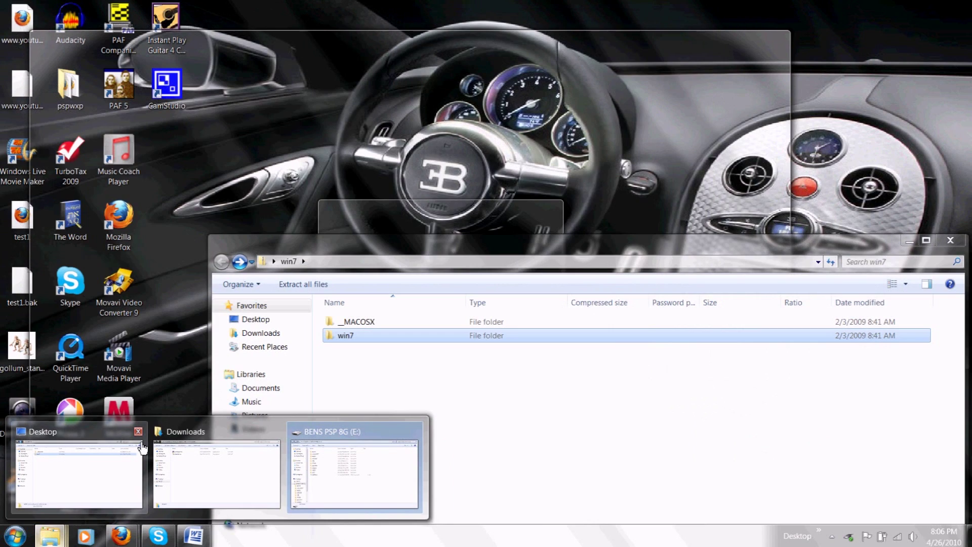
{"action": "left_click", "coordinate": [138, 432]}
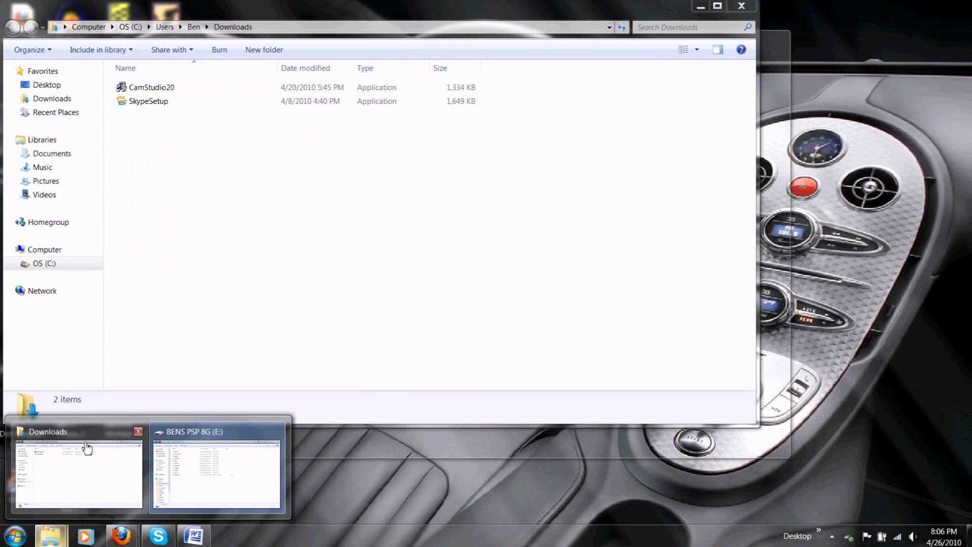
{"action": "left_click", "coordinate": [83, 448]}
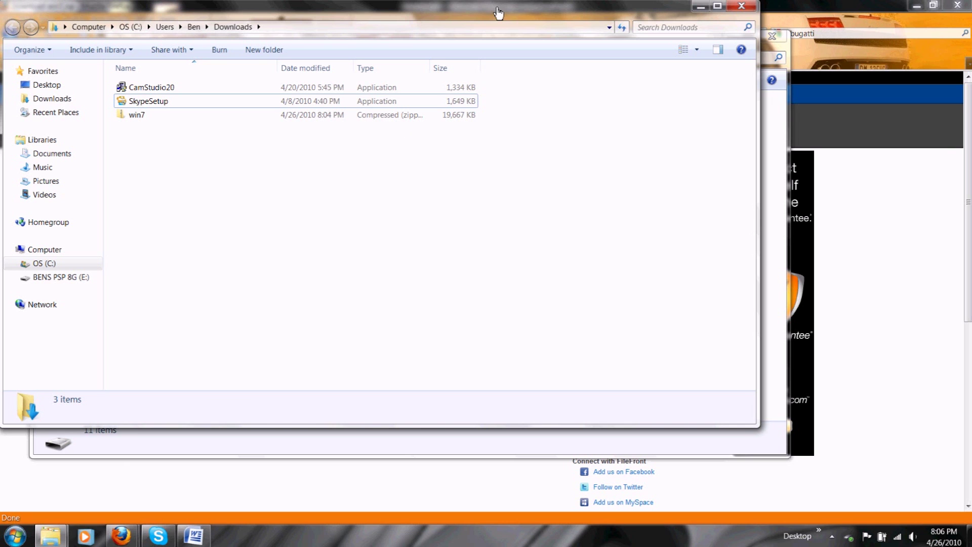
{"action": "left_click_drag", "start_coordinate": [512, 22], "coordinate": [604, 85]}
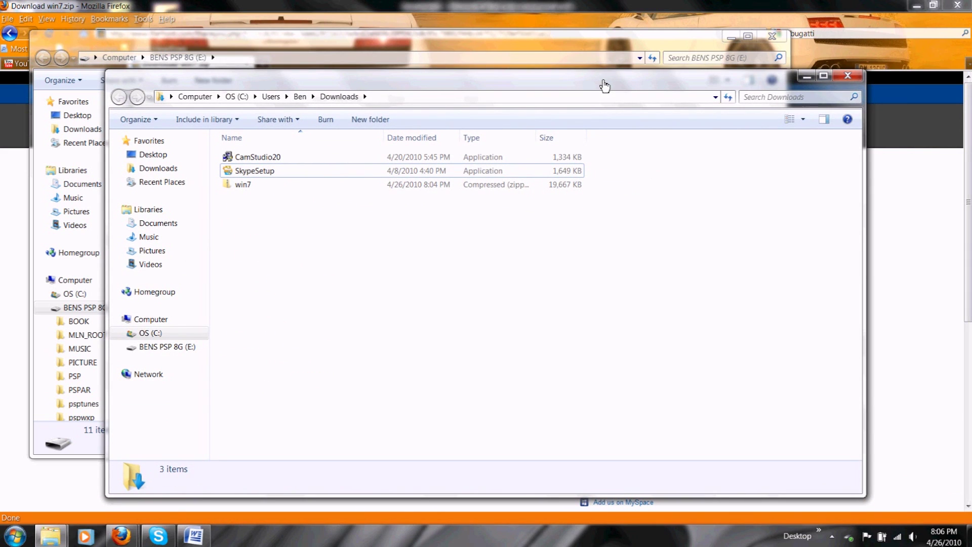
Open win7.zip, browse its _MACOSX folder, then drag the win7 folder onto the E: drive
{"action": "double_click", "coordinate": [355, 187]}
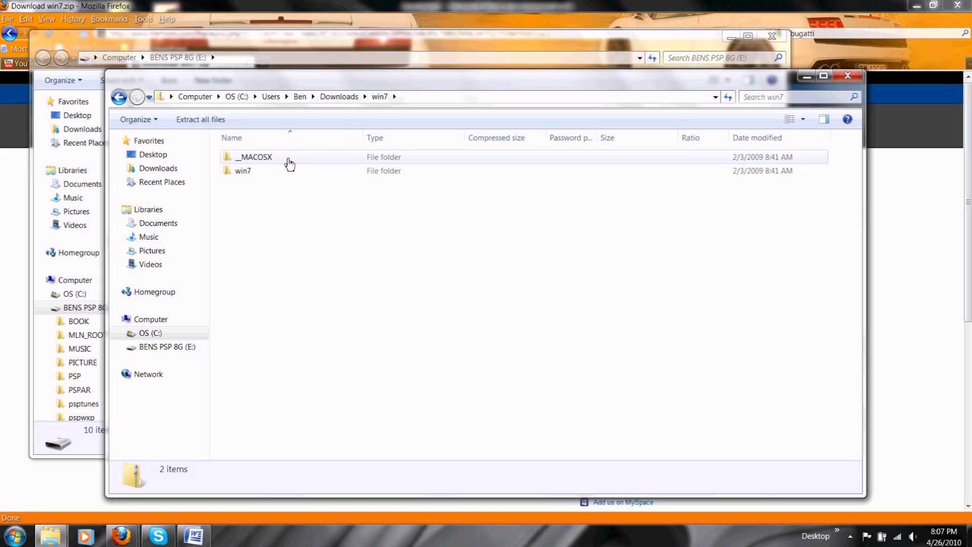
{"action": "double_click", "coordinate": [287, 161]}
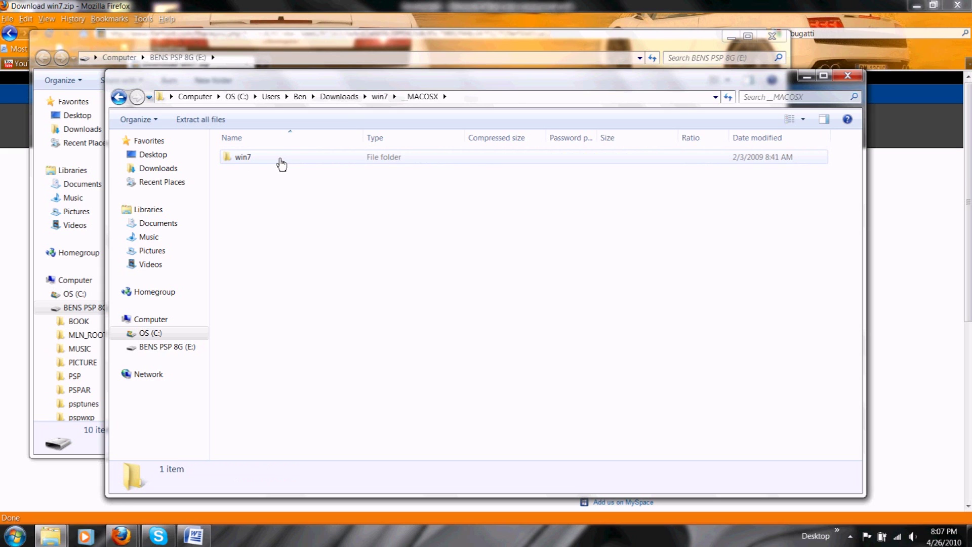
{"action": "double_click", "coordinate": [282, 163]}
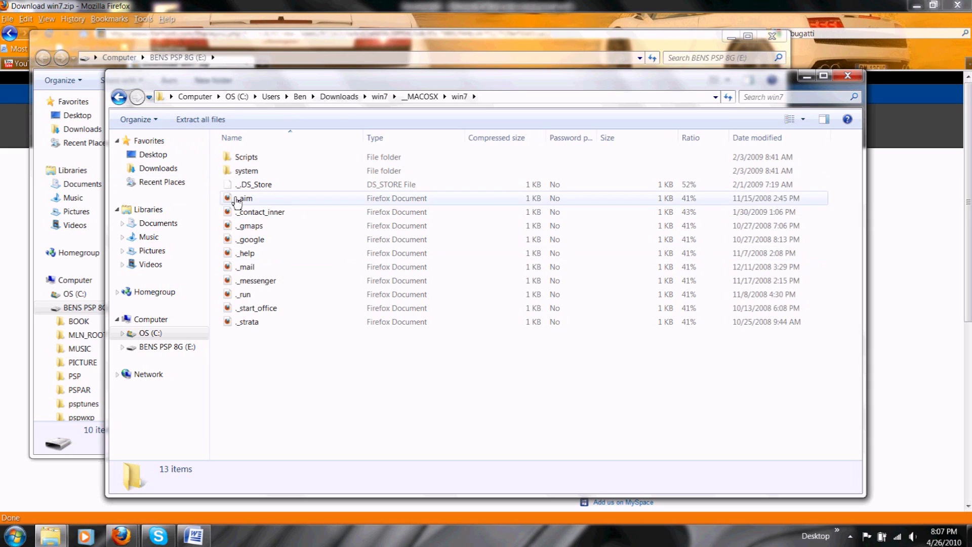
{"action": "left_click", "coordinate": [120, 98]}
{"action": "left_click", "coordinate": [120, 97]}
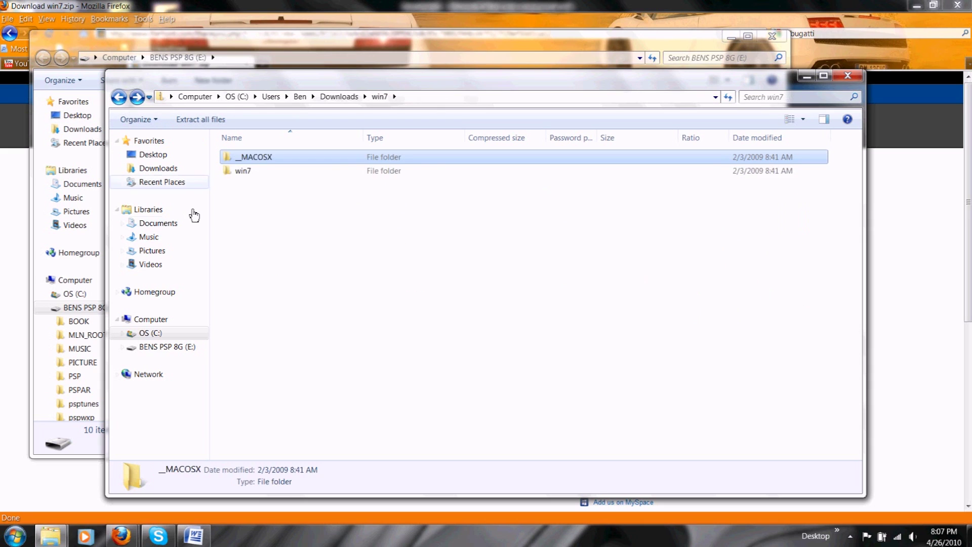
{"action": "left_click_drag", "start_coordinate": [390, 86], "coordinate": [607, 104]}
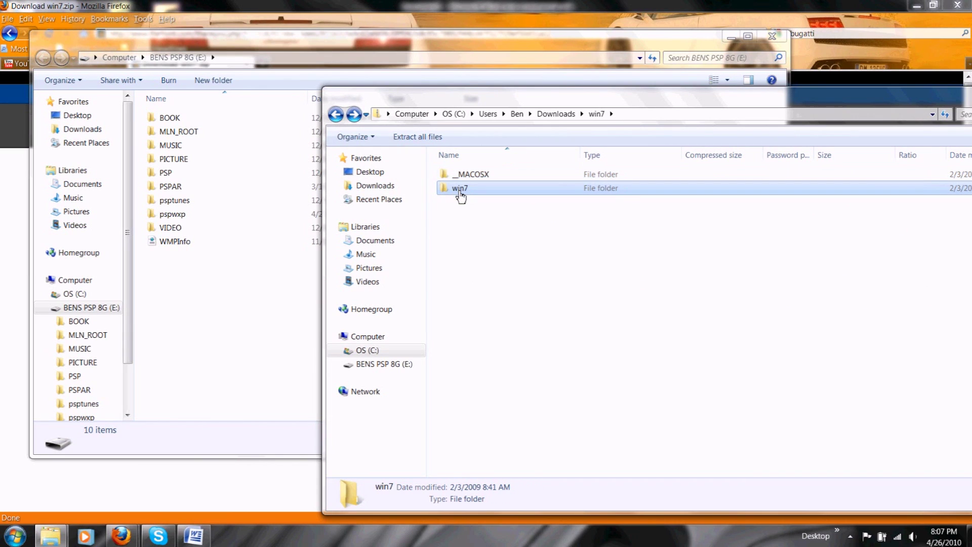
{"action": "left_click_drag", "start_coordinate": [460, 196], "coordinate": [250, 250]}
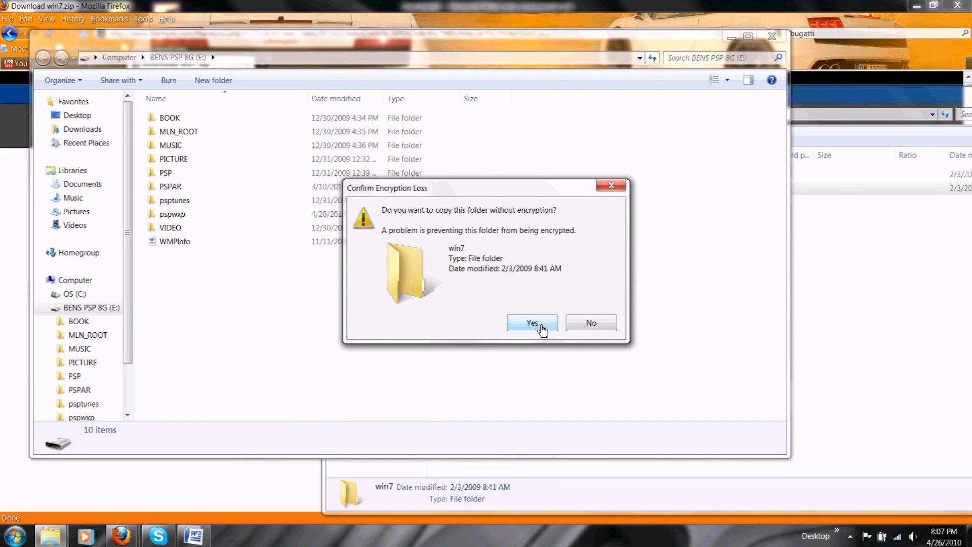
Accept copying without encryption for all items so the 1,184 files (21.6 MB) copy to E:
{"action": "left_click", "coordinate": [541, 327]}
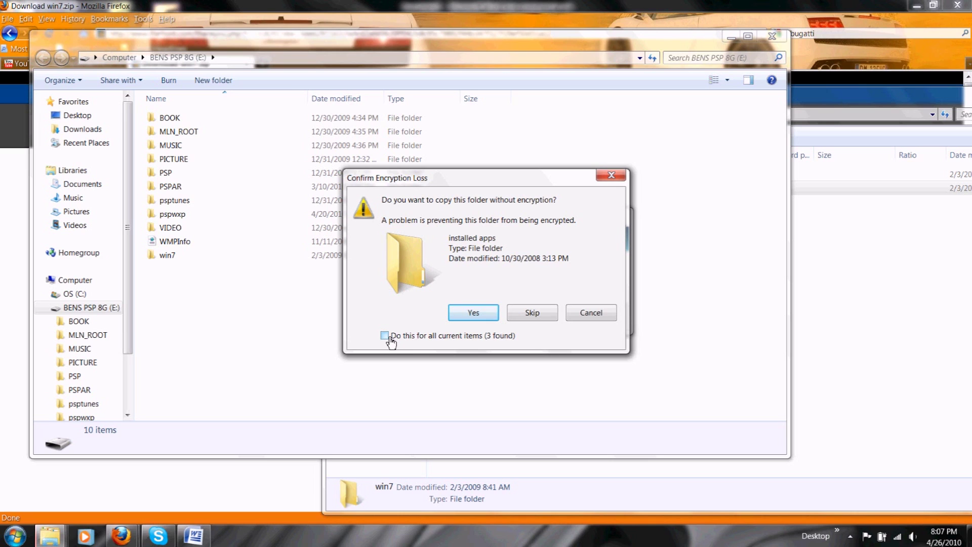
{"action": "left_click", "coordinate": [474, 313]}
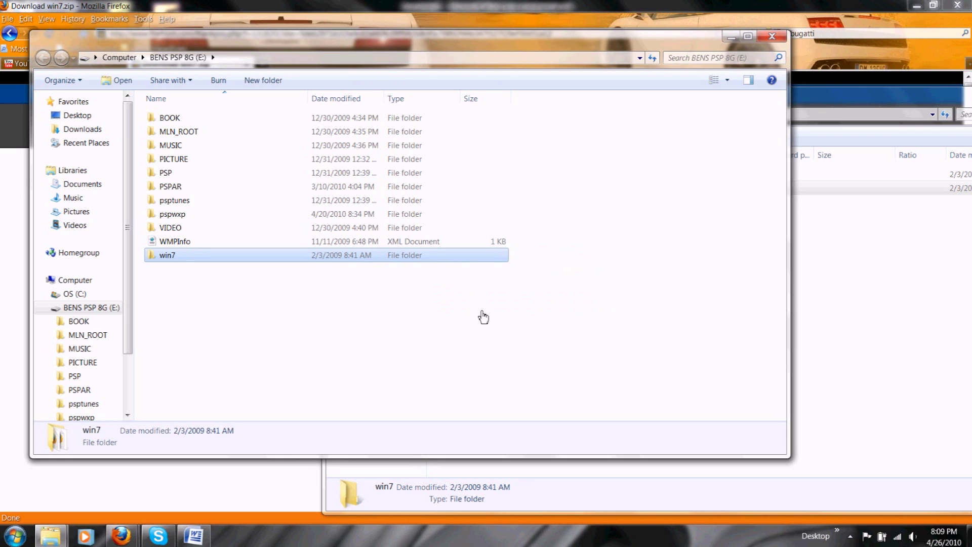
Select the copied win7 folder on E: to verify it arrived
{"action": "left_click", "coordinate": [413, 290]}
{"action": "left_click", "coordinate": [408, 257]}
{"action": "left_click", "coordinate": [405, 294]}
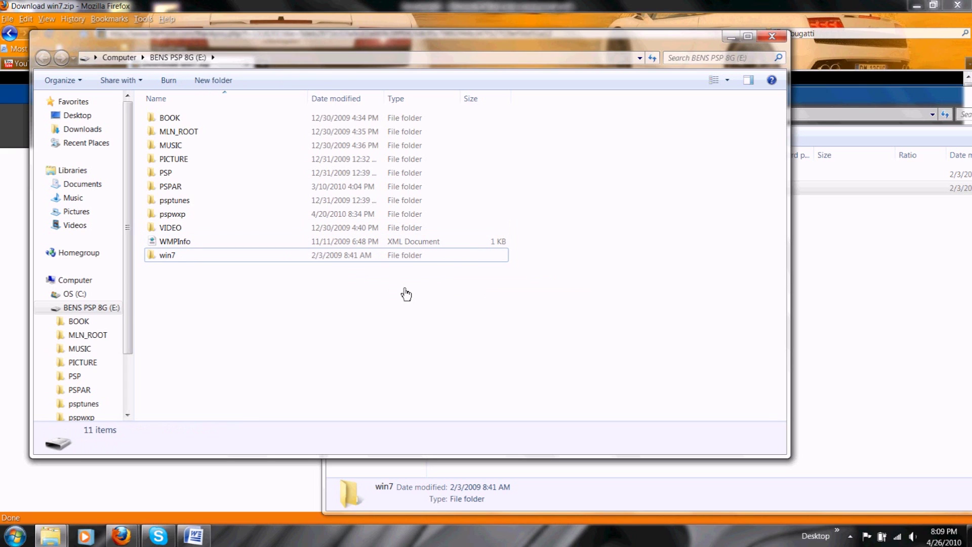
{"action": "left_click", "coordinate": [424, 255]}
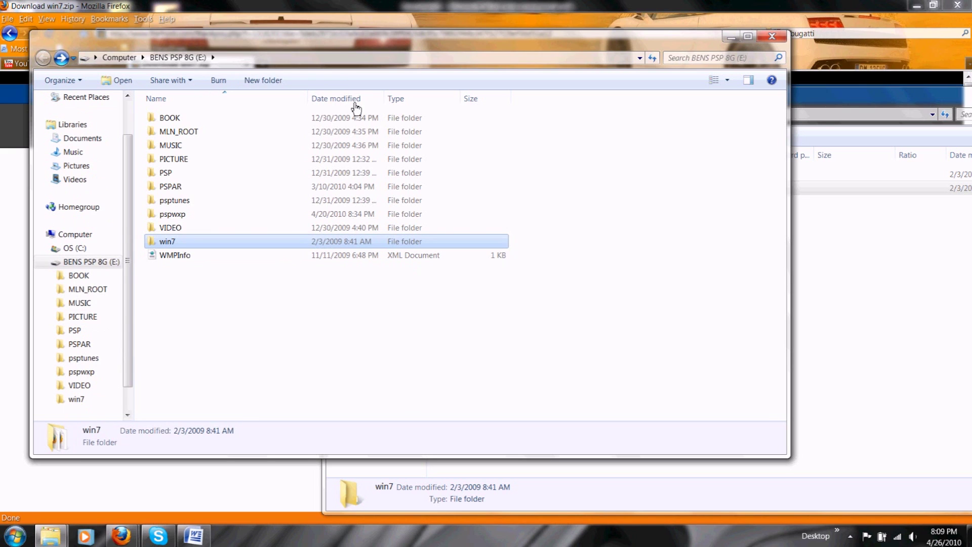
Close the E: drive window and minimize the win7 zip window
{"action": "left_click", "coordinate": [772, 37]}
{"action": "left_click_drag", "start_coordinate": [858, 101], "coordinate": [795, 137]}
{"action": "left_click", "coordinate": [840, 125]}
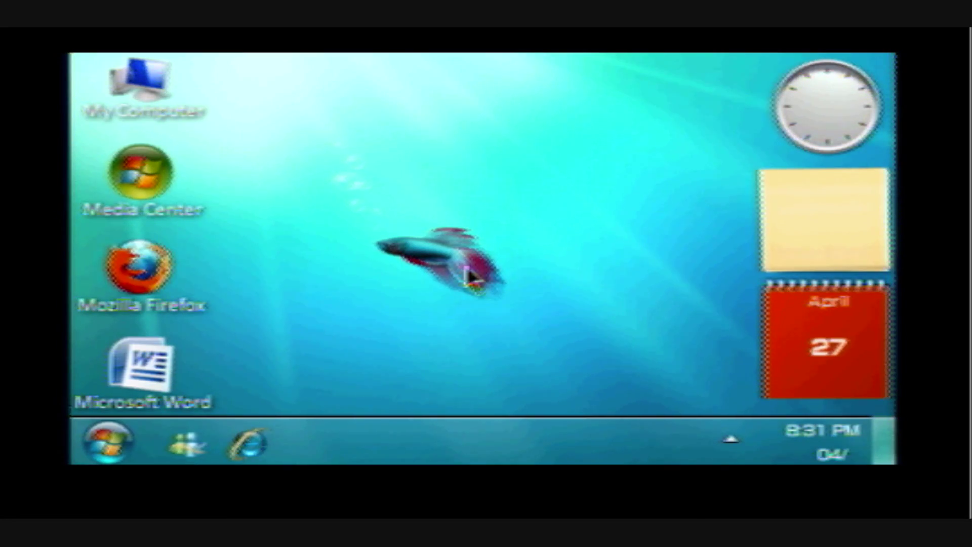
In the browser's Tools menu, delete the cache and confirm Yes
{"action": "key", "text": "Escape"}
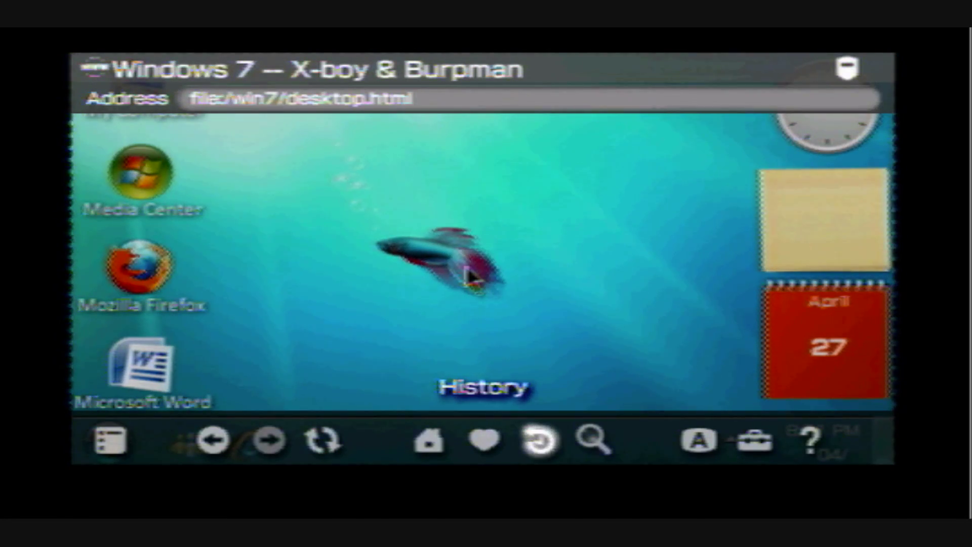
{"action": "key", "text": "Right"}
{"action": "key", "text": "Right"}
{"action": "key", "text": "Right"}
{"action": "key", "text": "Left"}
{"action": "key", "text": "Right"}
{"action": "key", "text": "Return"}
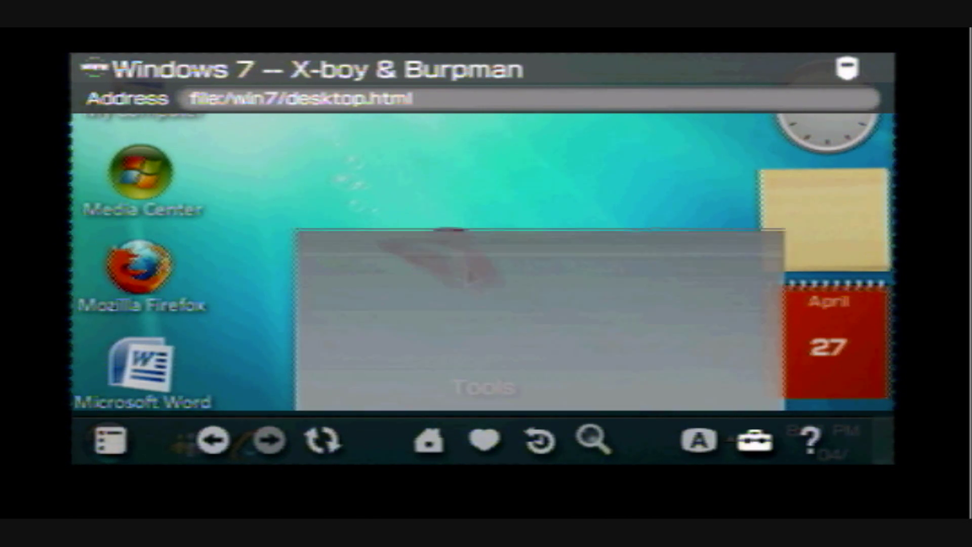
{"action": "key", "text": "Down"}
{"action": "key", "text": "Up"}
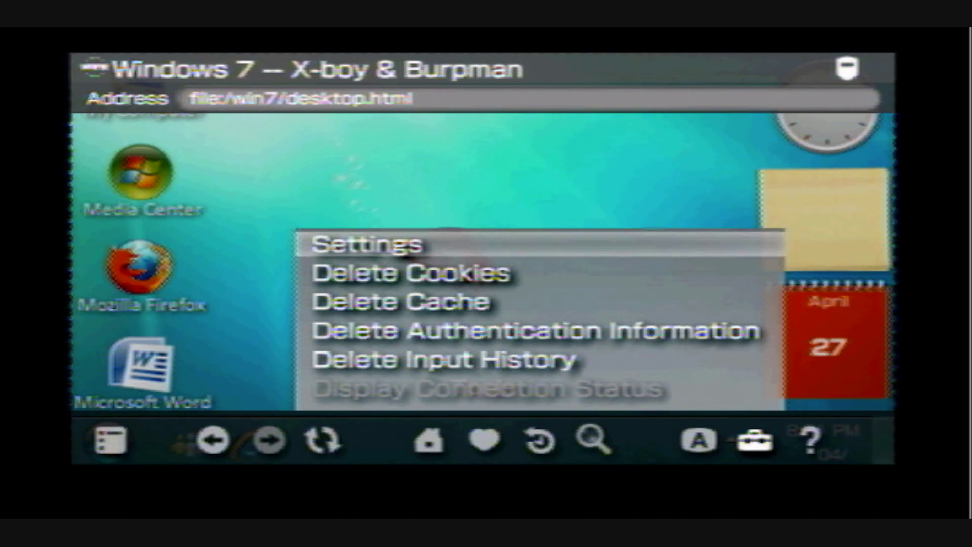
{"action": "key", "text": "Down"}
{"action": "key", "text": "Down"}
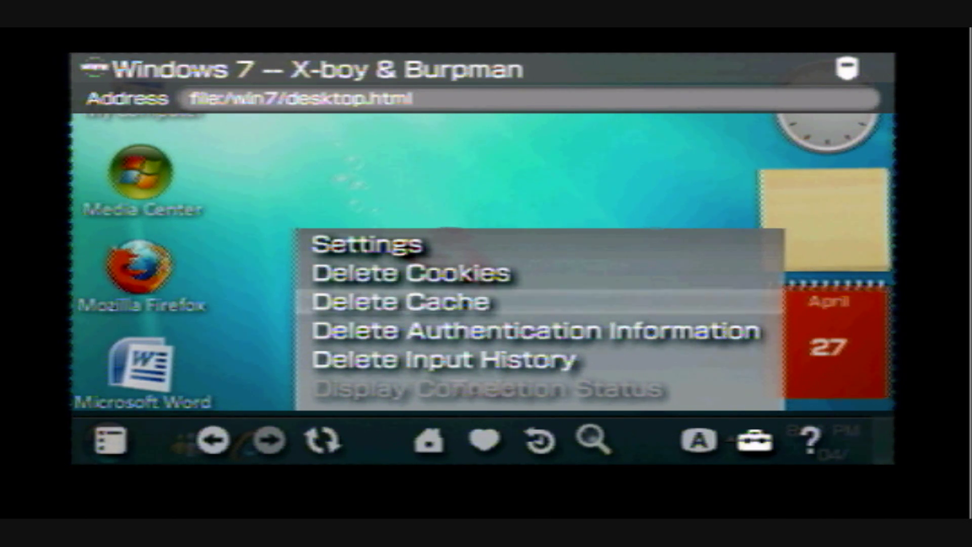
{"action": "key", "text": "Return"}
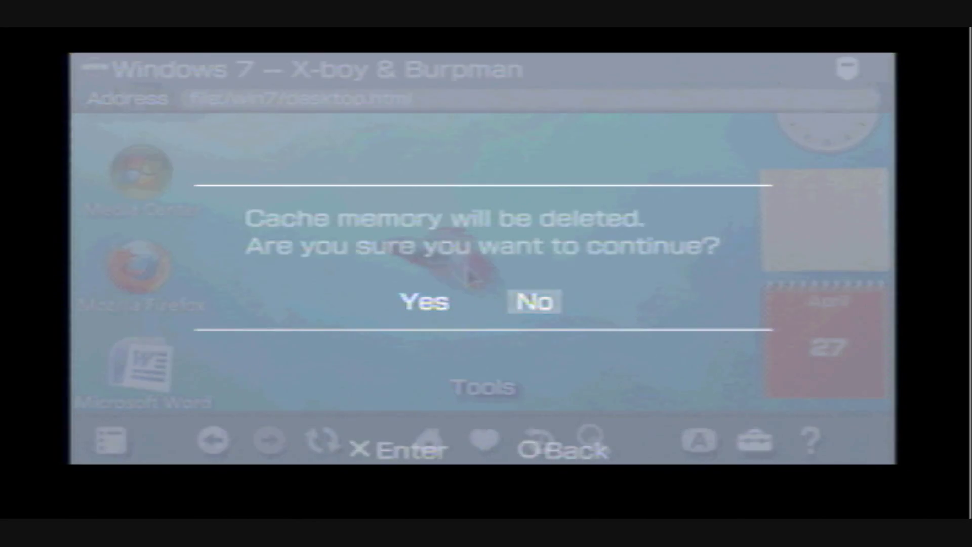
{"action": "key", "text": "Return"}
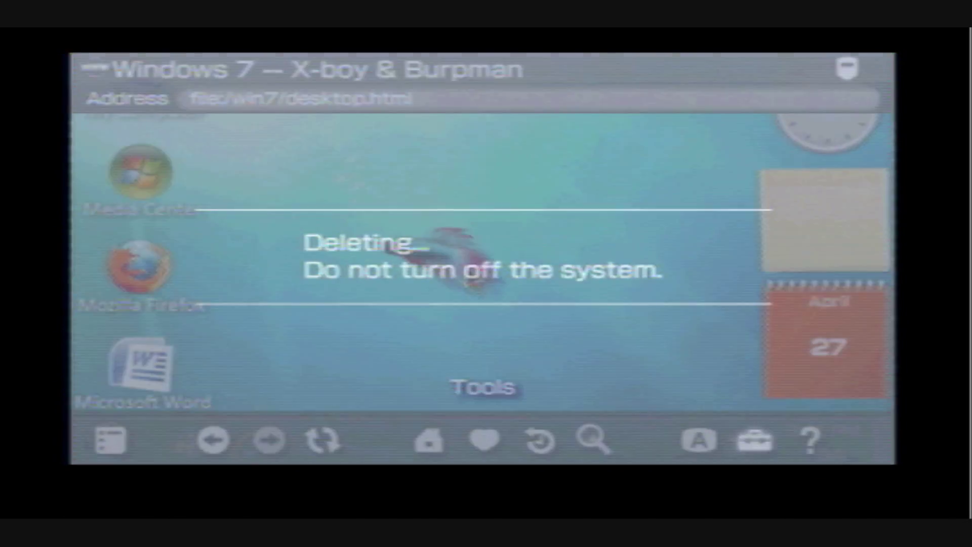
Set the cache size to Do Not Use and leave cookies at Allow All
{"action": "key", "text": "Return"}
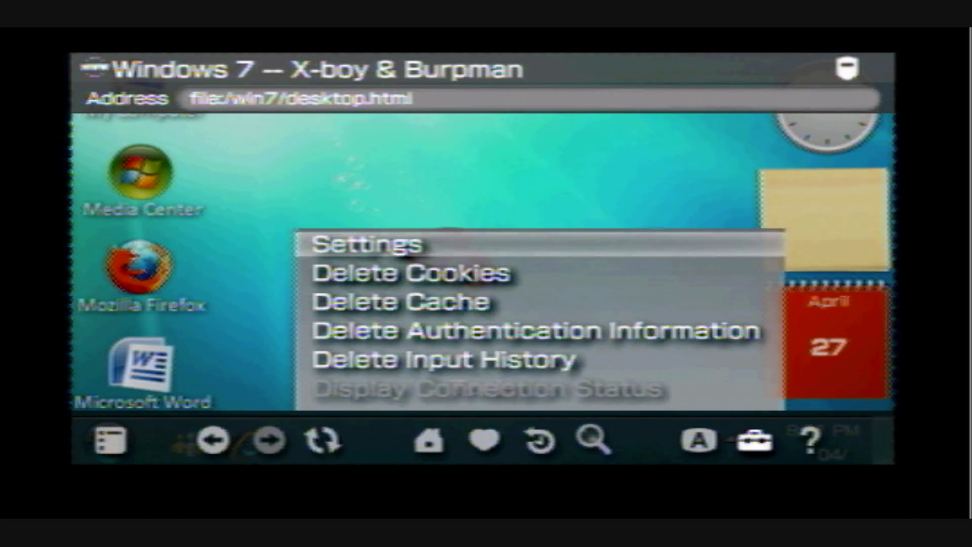
{"action": "key", "text": "Return"}
{"action": "key", "text": "Down"}
{"action": "key", "text": "Down"}
{"action": "key", "text": "Down"}
{"action": "key", "text": "Down"}
{"action": "key", "text": "Down"}
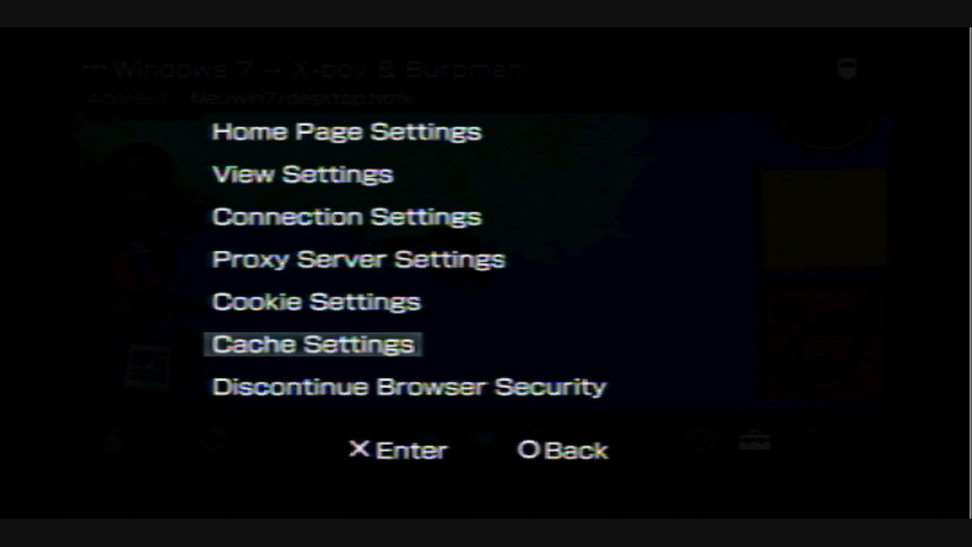
{"action": "key", "text": "Return"}
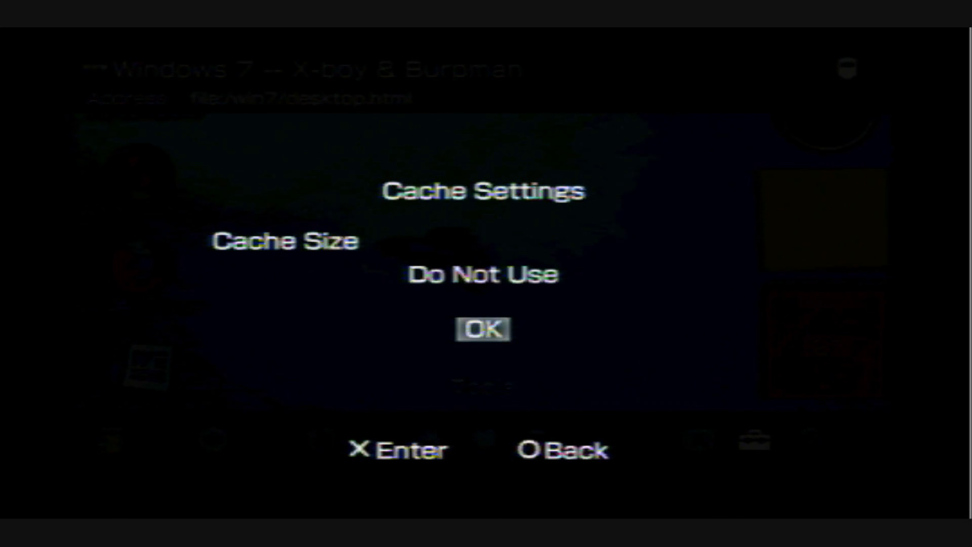
{"action": "key", "text": "Return"}
{"action": "key", "text": "Up"}
{"action": "key", "text": "Up"}
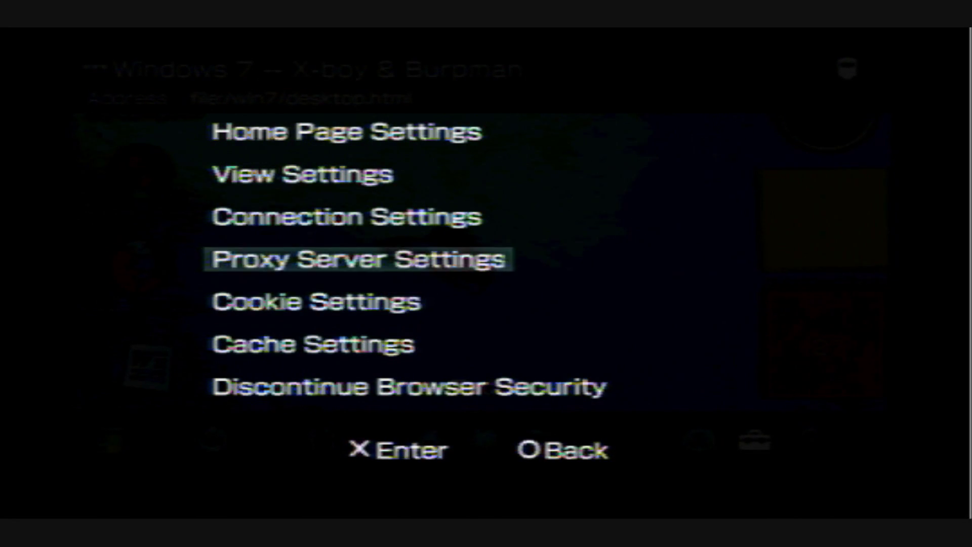
{"action": "key", "text": "Down"}
{"action": "key", "text": "Return"}
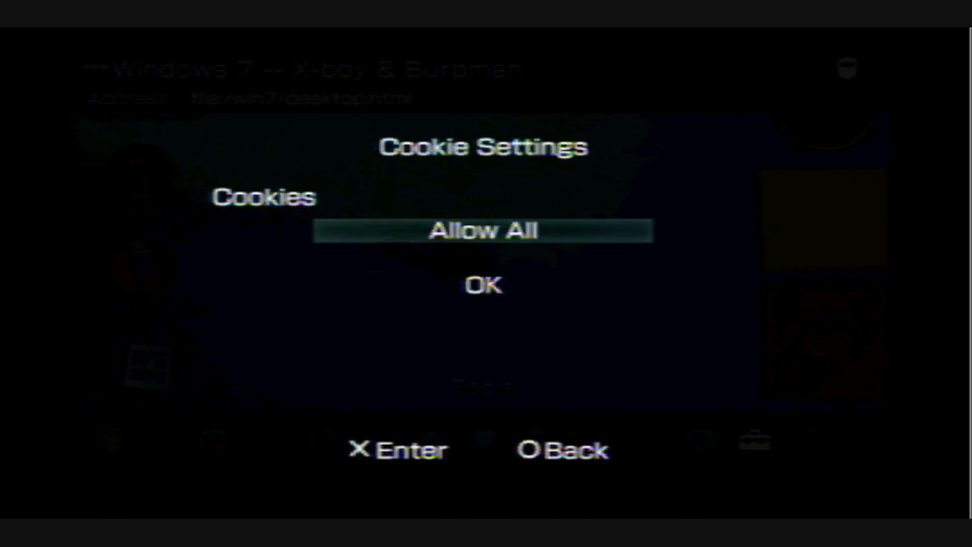
{"action": "key", "text": "Escape"}
{"action": "key", "text": "Escape"}
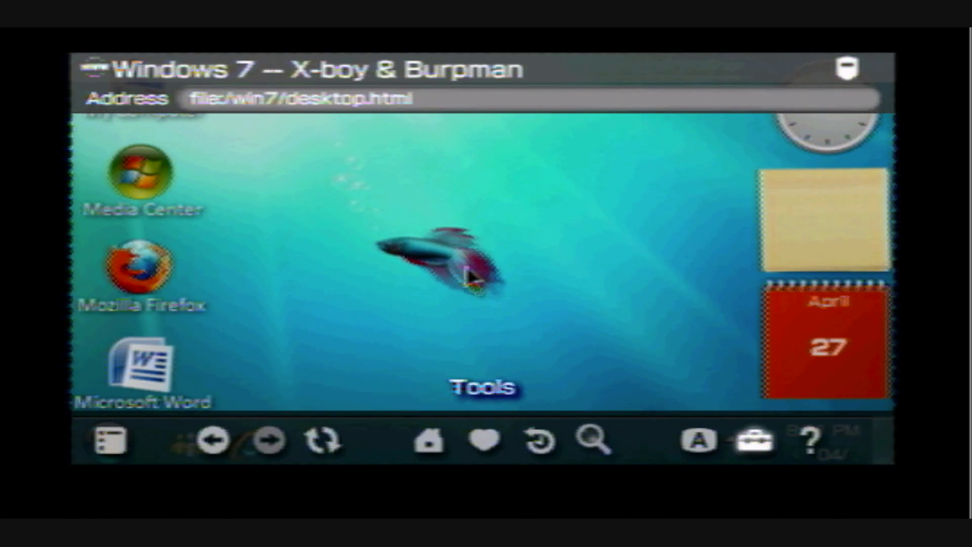
Open the browser's Tools menu and back out without deleting cookies
{"action": "key", "text": "Return"}
{"action": "key", "text": "Down"}
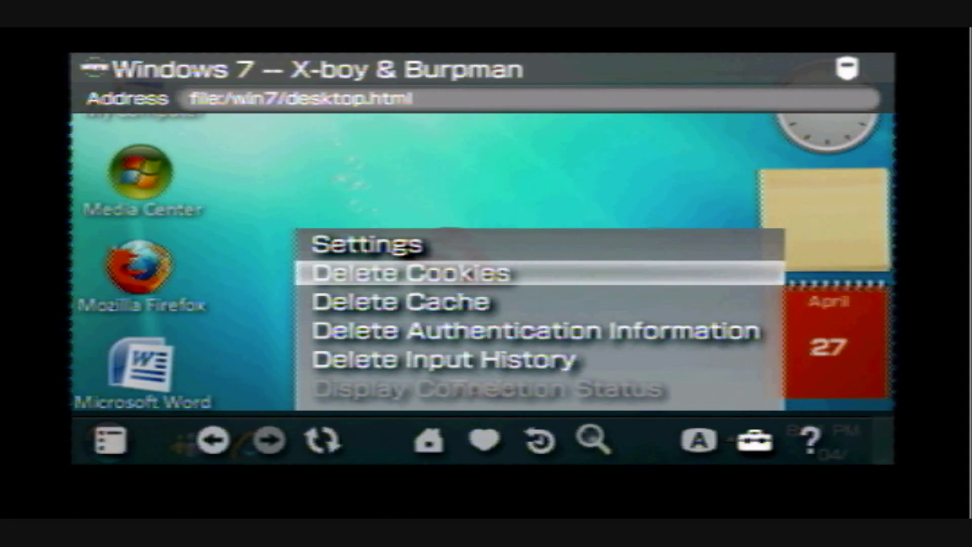
{"action": "key", "text": "Escape"}
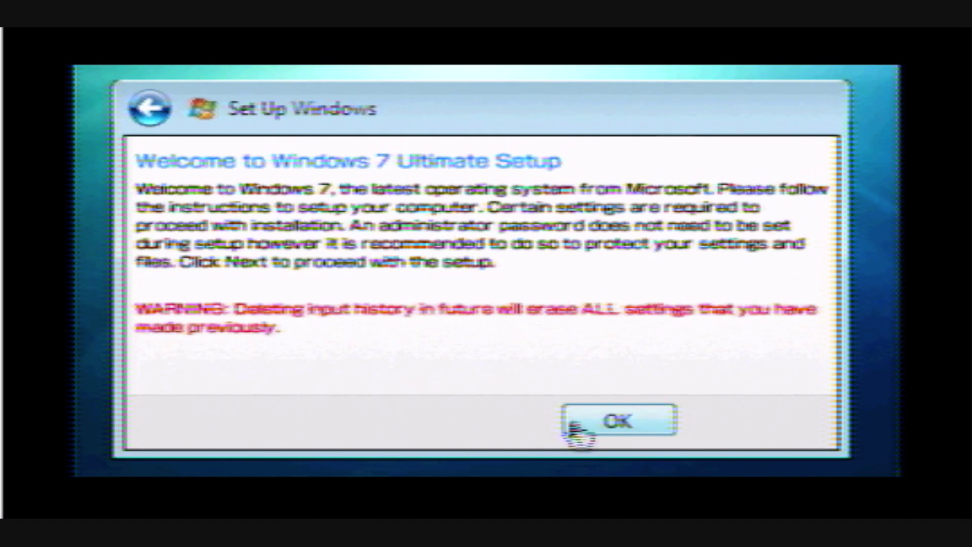
Acknowledge the welcome message, accept the time and language preferences, and dismiss the 12-hour clock notice
{"action": "left_click", "coordinate": [602, 433]}
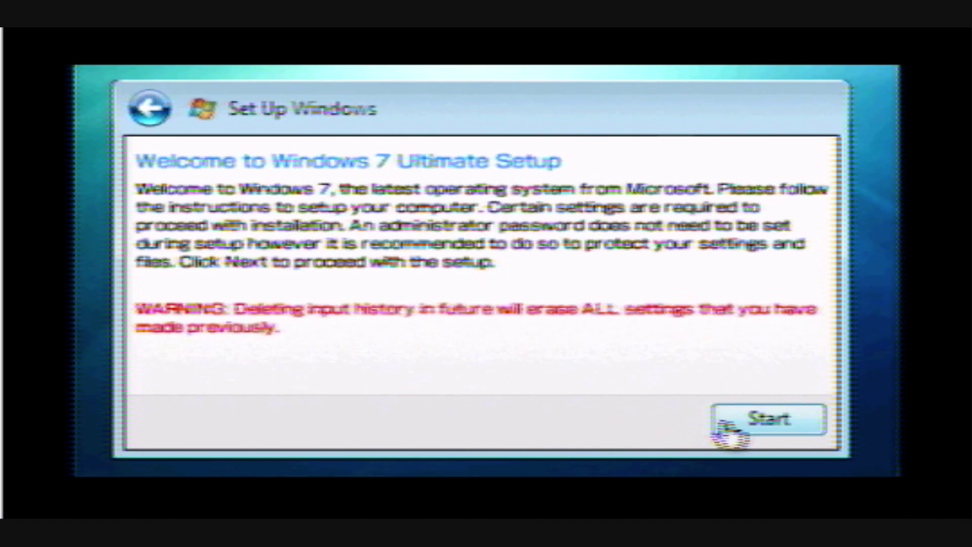
{"action": "left_click", "coordinate": [739, 424]}
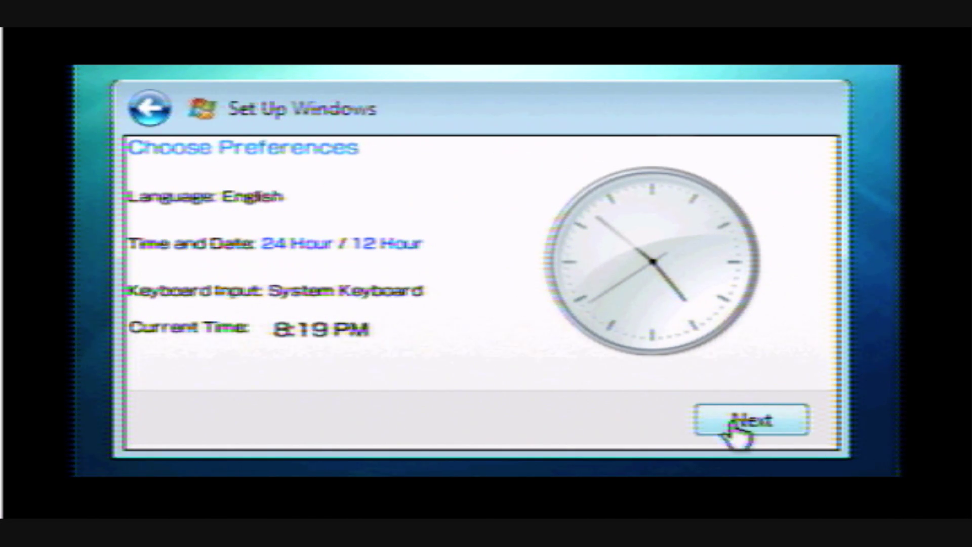
{"action": "left_click", "coordinate": [740, 424]}
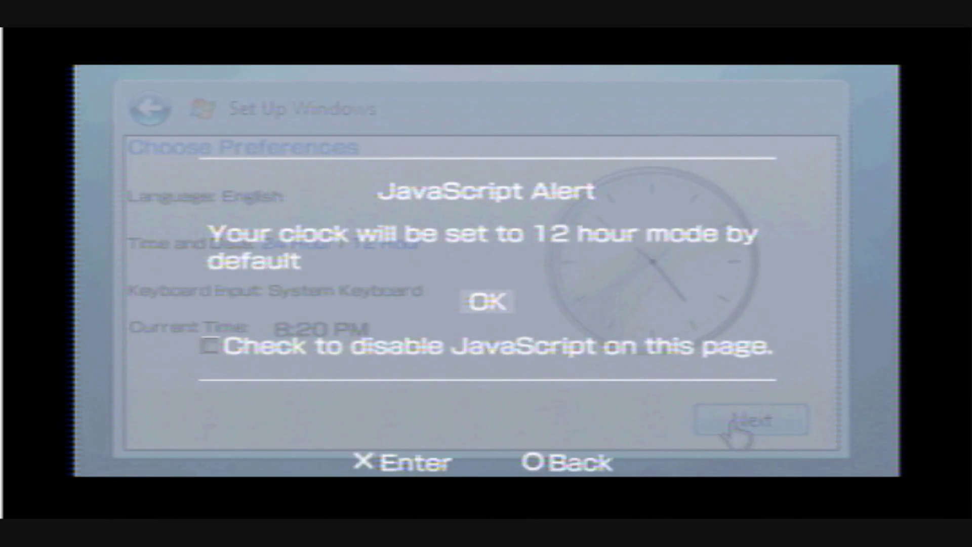
{"action": "key", "text": "Return"}
{"action": "left_click", "coordinate": [734, 424]}
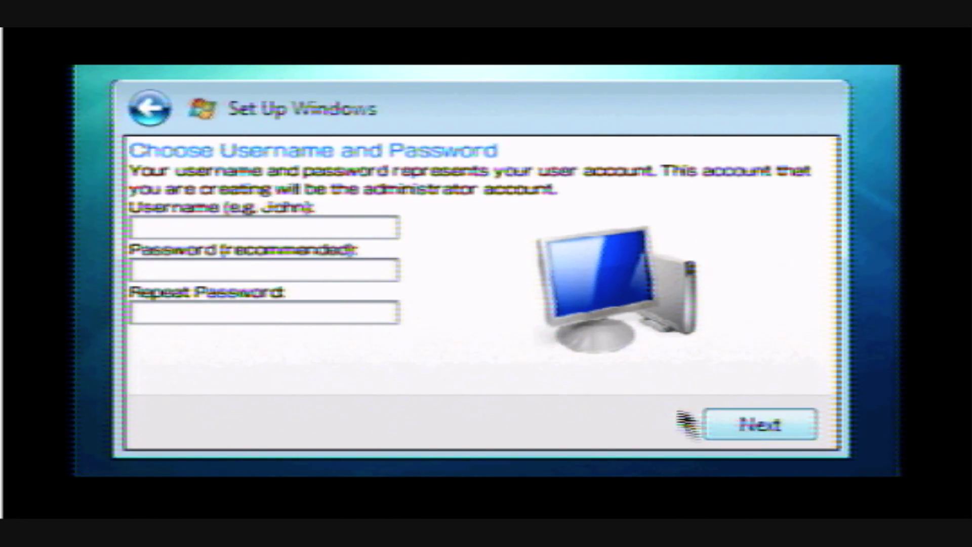
Enter the account username, then the two-character password in both Password and Repeat Password
{"action": "left_click", "coordinate": [354, 223]}
{"action": "type", "text": "J"}
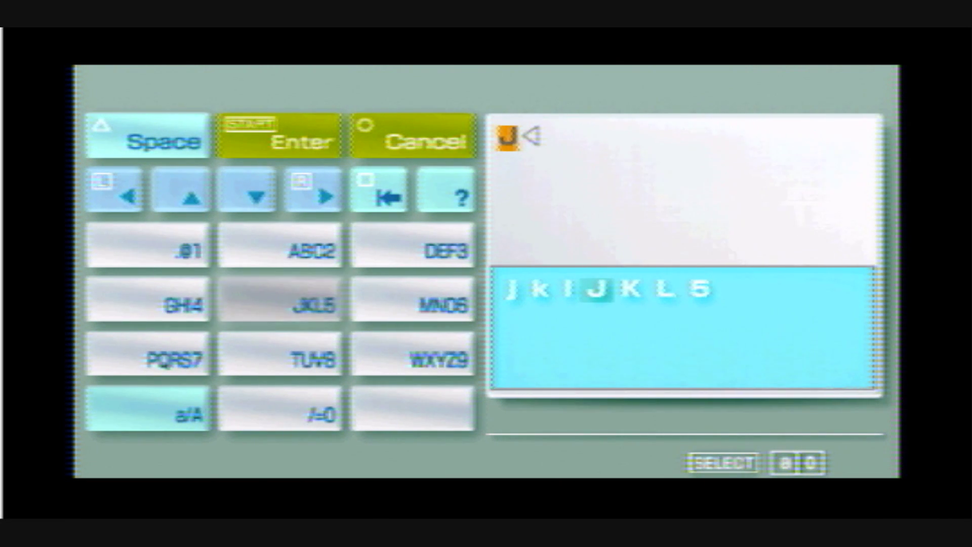
{"action": "type", "text": "l"}
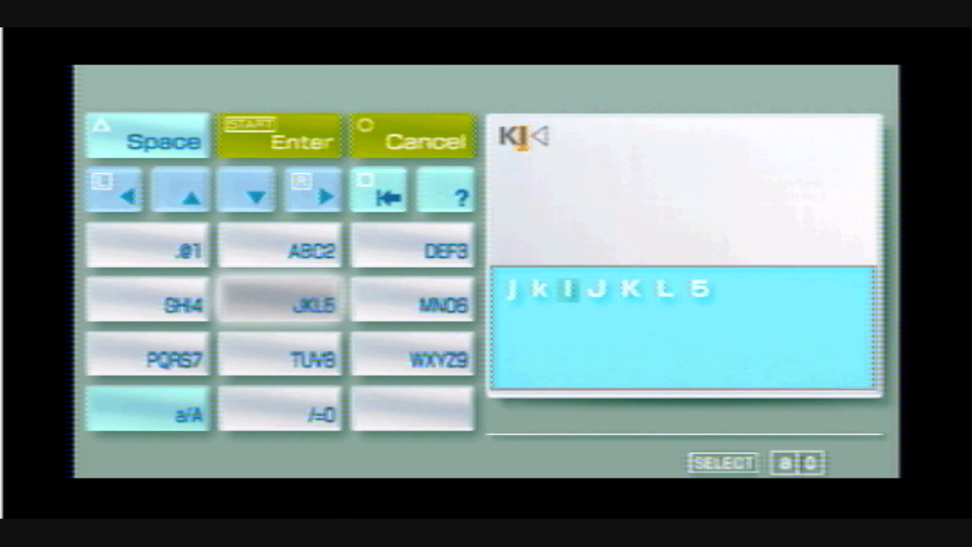
{"action": "key", "text": "Return"}
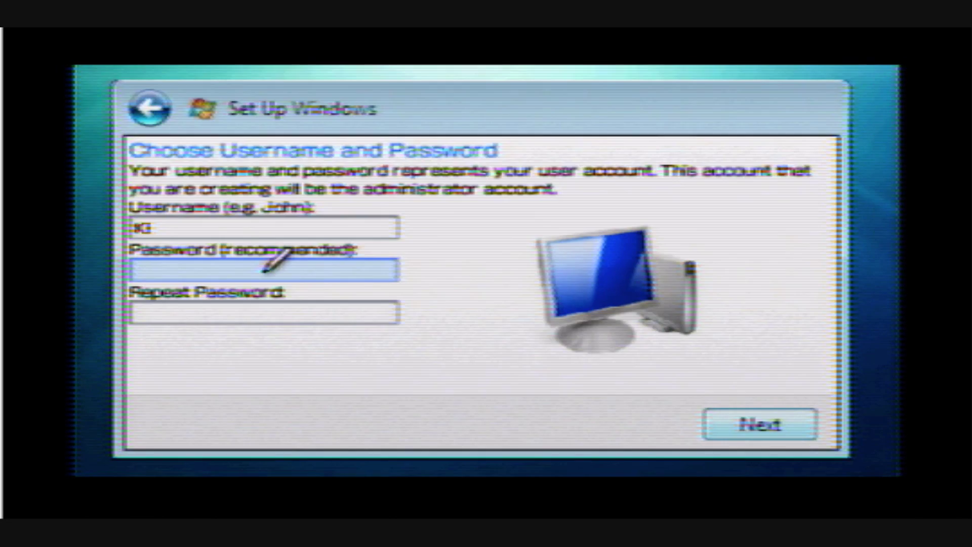
{"action": "left_click", "coordinate": [263, 269]}
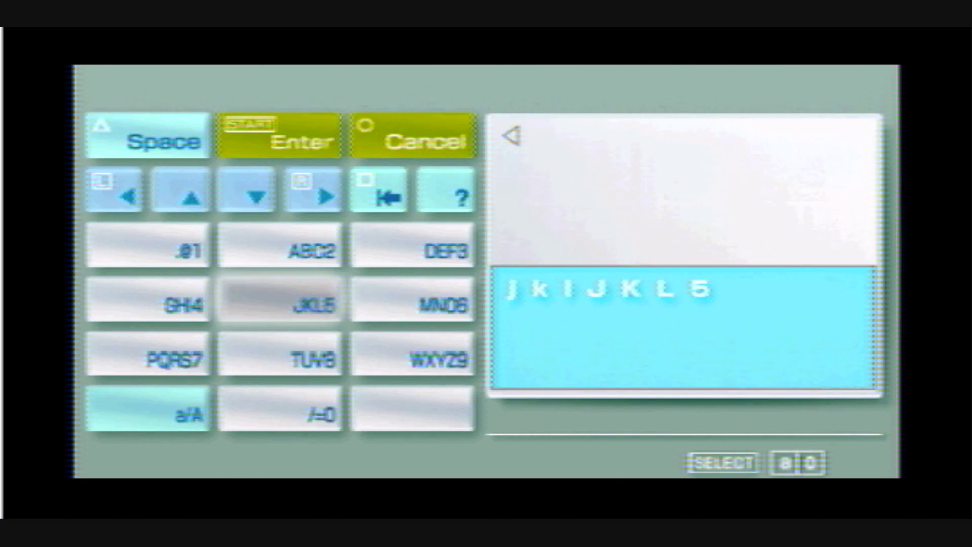
{"action": "key", "text": "Up"}
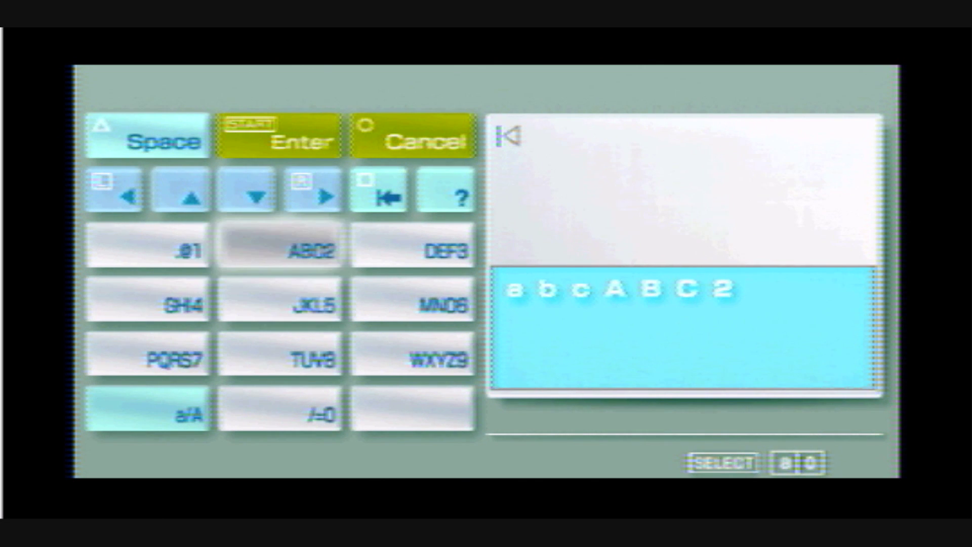
{"action": "type", "text": "b"}
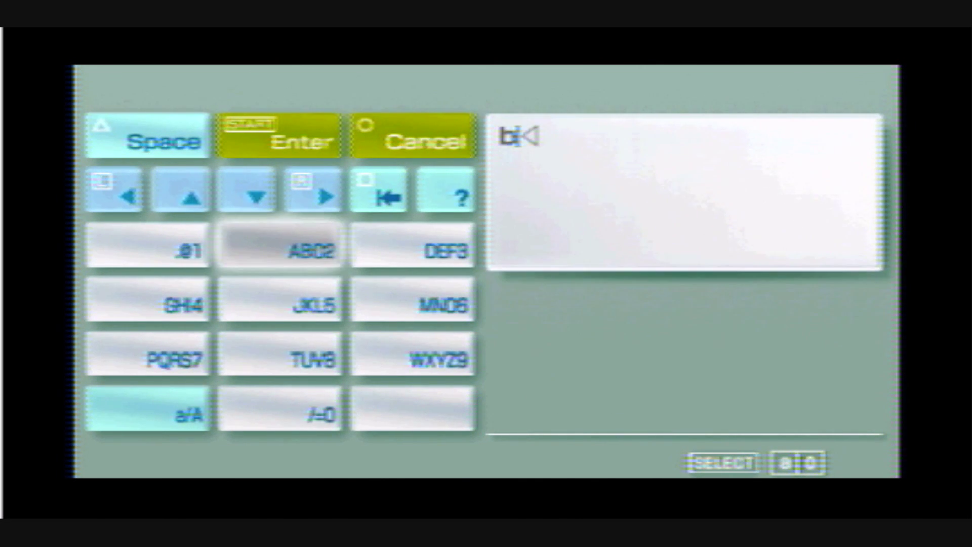
{"action": "type", "text": "b"}
{"action": "key", "text": "Return"}
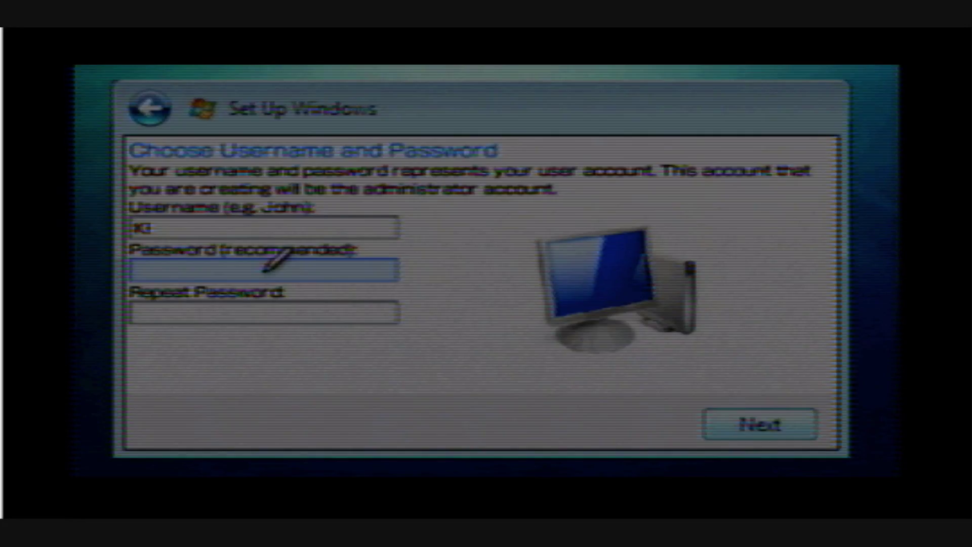
{"action": "left_click", "coordinate": [263, 313]}
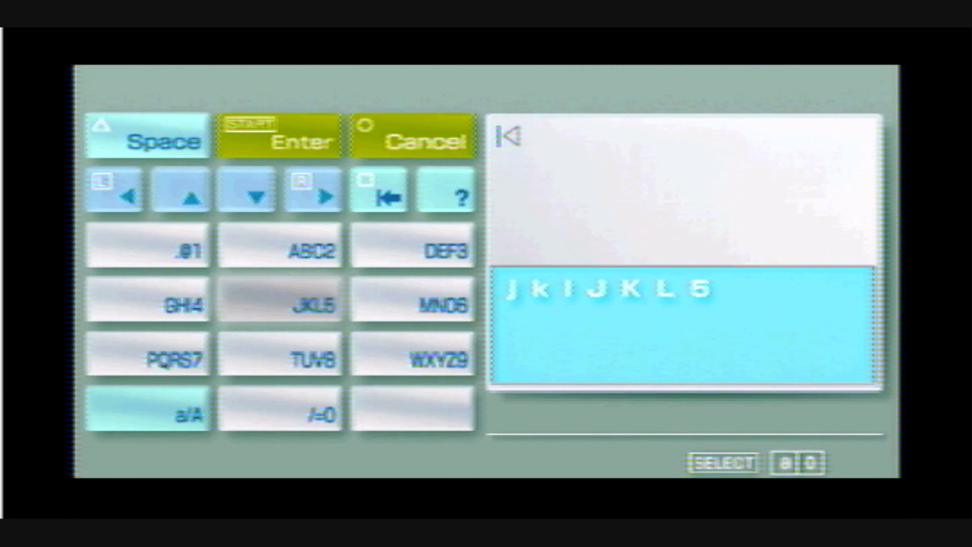
{"action": "key", "text": "Up"}
{"action": "type", "text": "bb"}
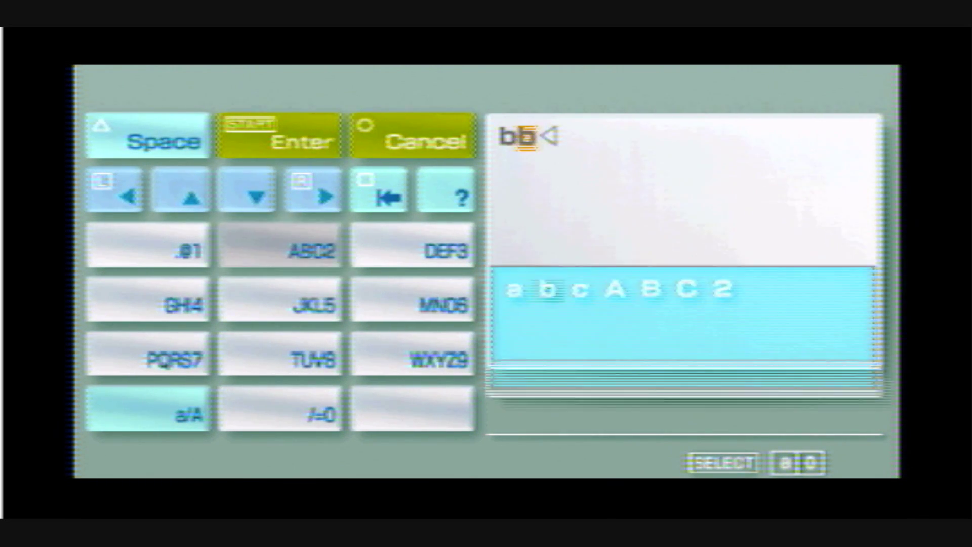
{"action": "key", "text": "Return"}
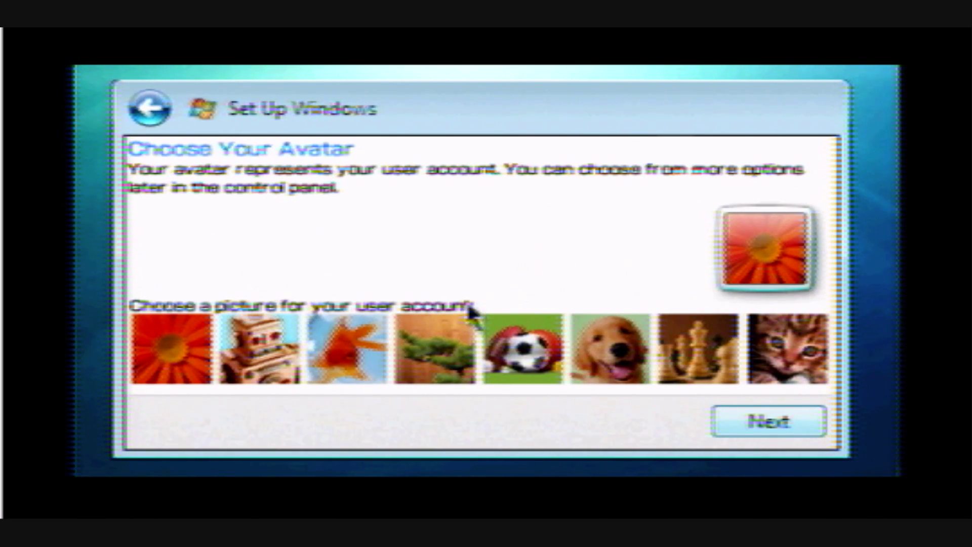
Keep the default avatar, set the computer name to 'mwt', and finish Windows 7 setup
{"action": "left_click", "coordinate": [798, 434]}
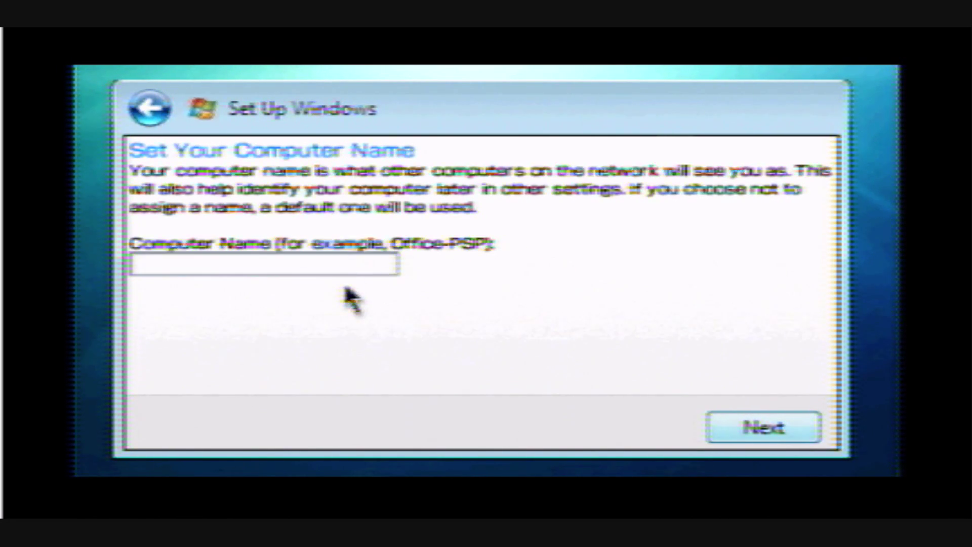
{"action": "left_click", "coordinate": [362, 249]}
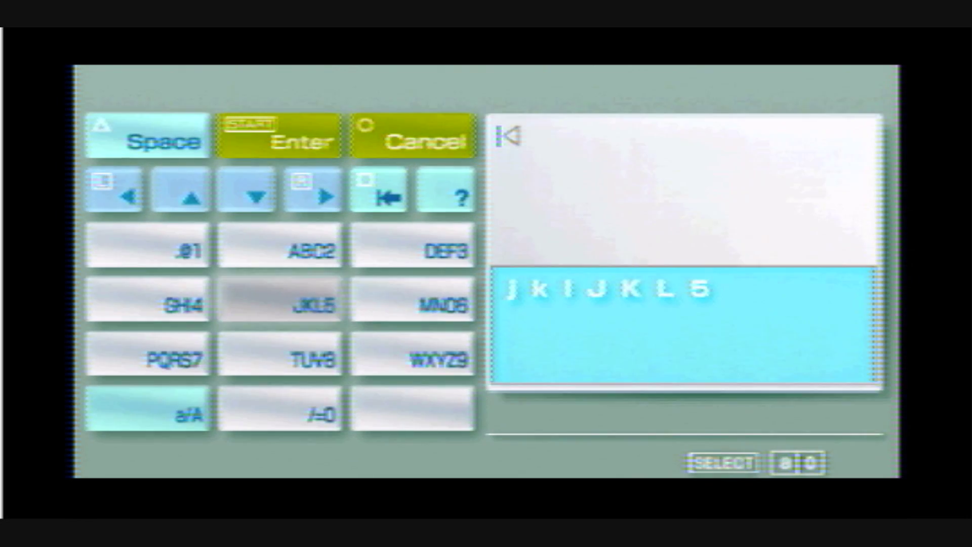
{"action": "type", "text": "mwt"}
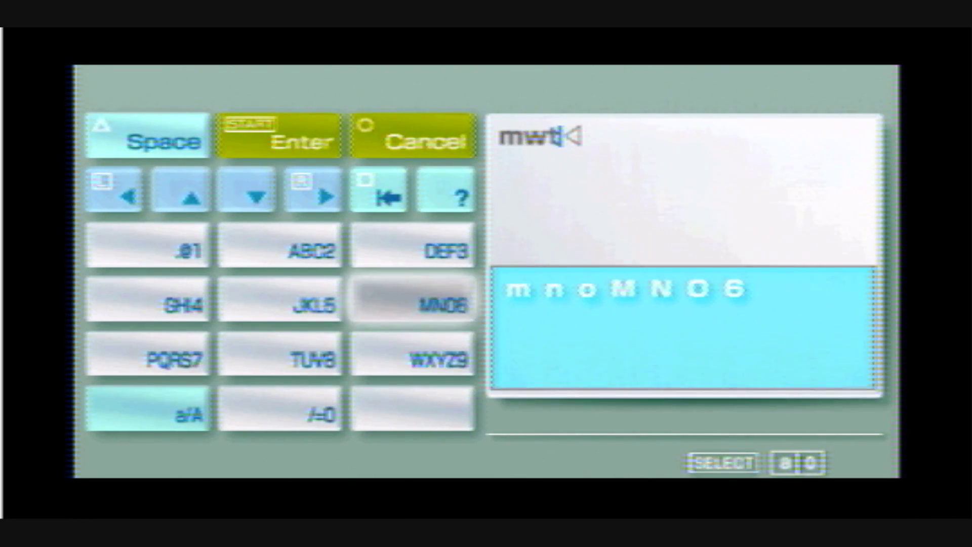
{"action": "key", "text": "Return"}
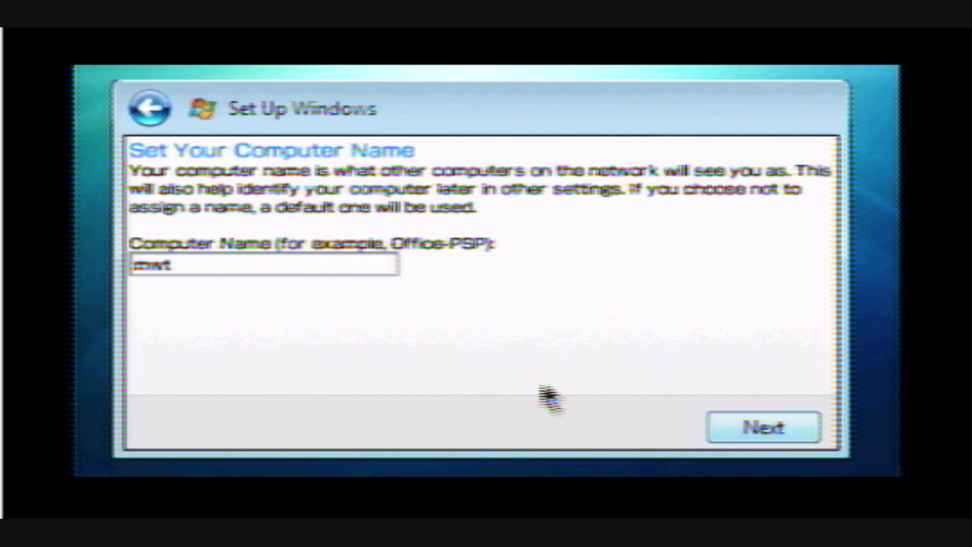
{"action": "left_click", "coordinate": [762, 435]}
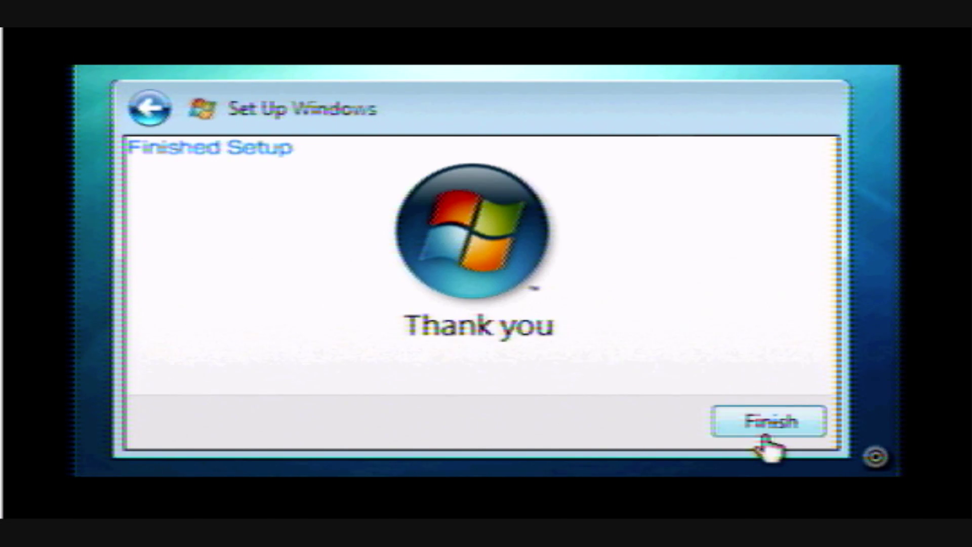
{"action": "left_click", "coordinate": [765, 439]}
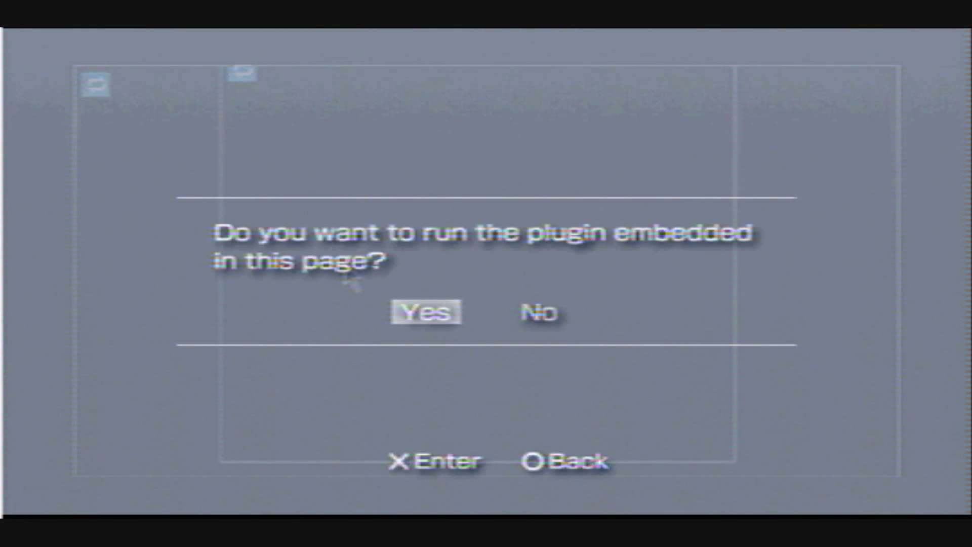
Allow the embedded plugin, sign in with the account password, and launch Firefox from the desktop
{"action": "key", "text": "Return"}
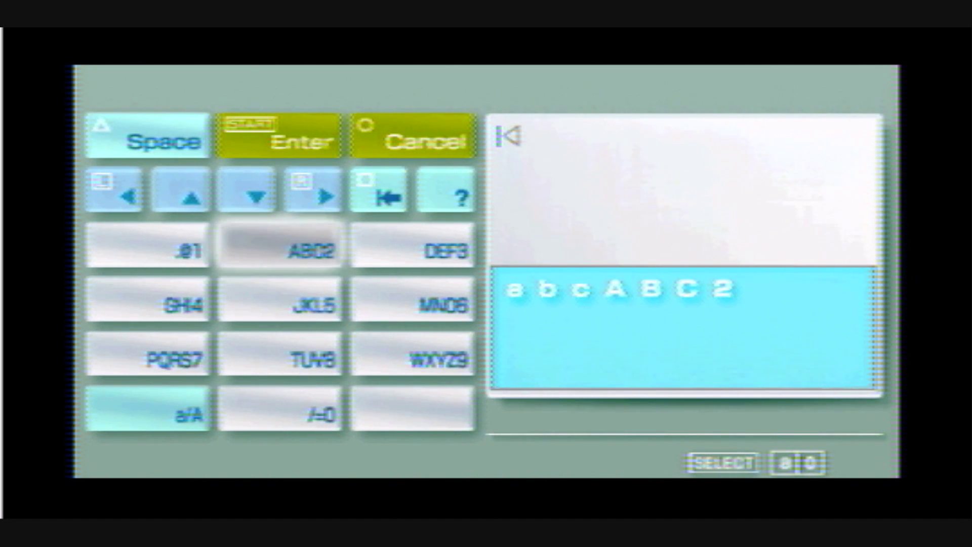
{"action": "type", "text": "bb"}
{"action": "key", "text": "Return"}
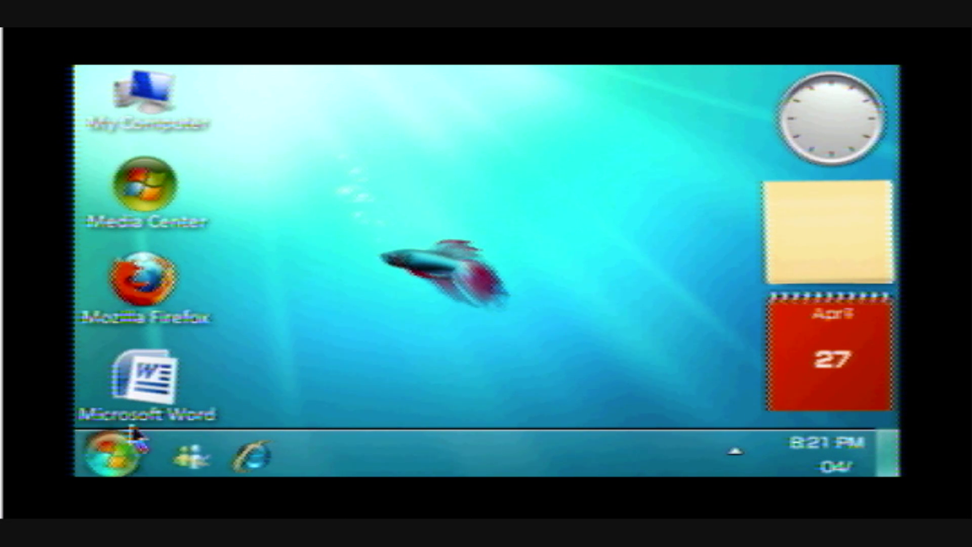
{"action": "double_click", "coordinate": [134, 287]}
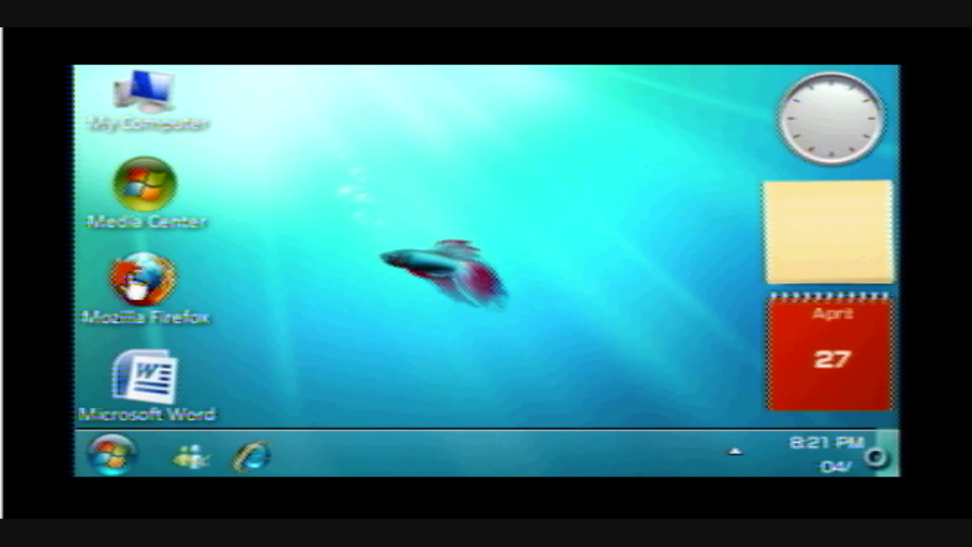